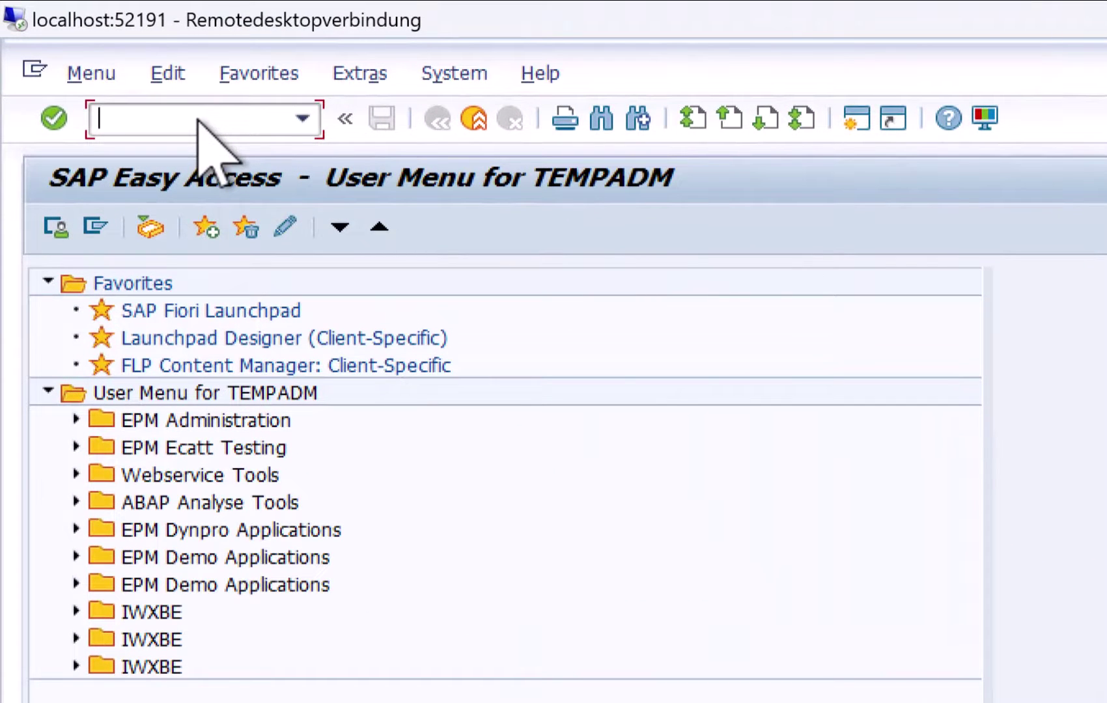
- In transaction BP, create a new person business partner with the person's first and last name, then save it
type("bp")
key("Return")
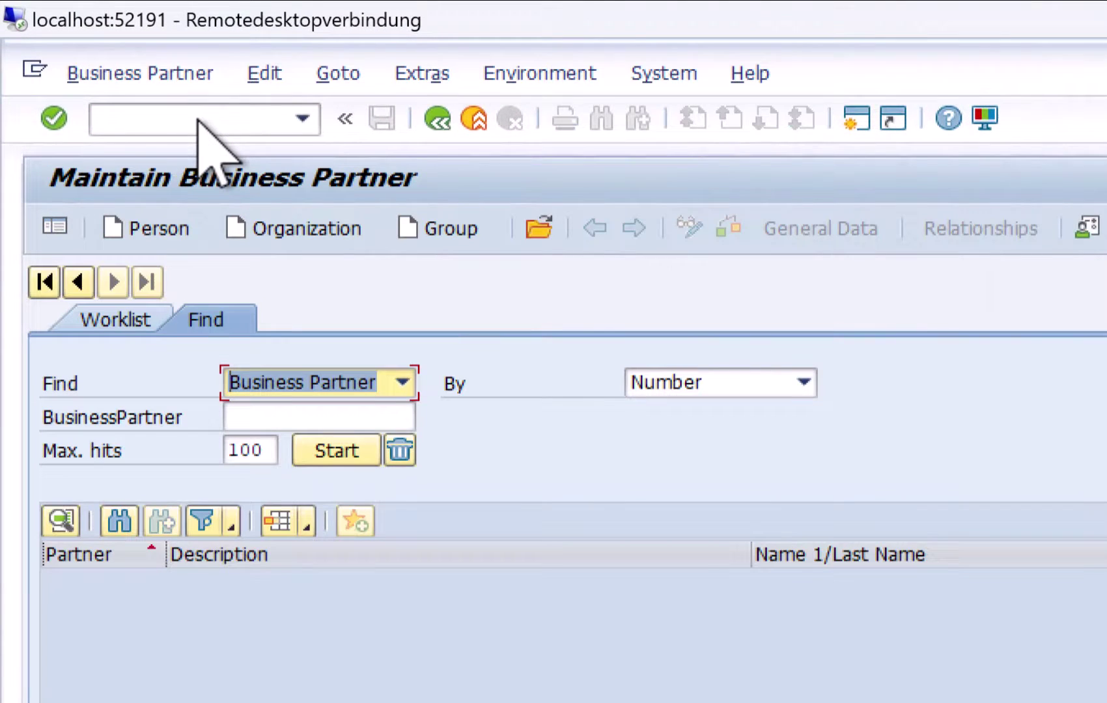
left_click(155, 233)
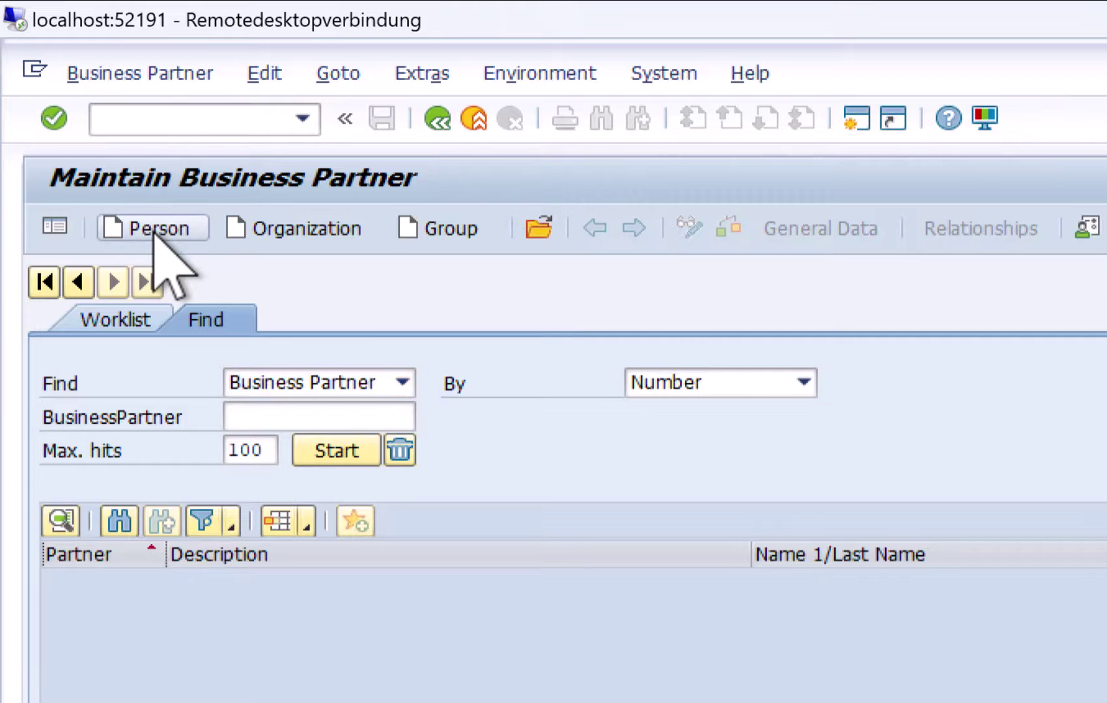
type("H")
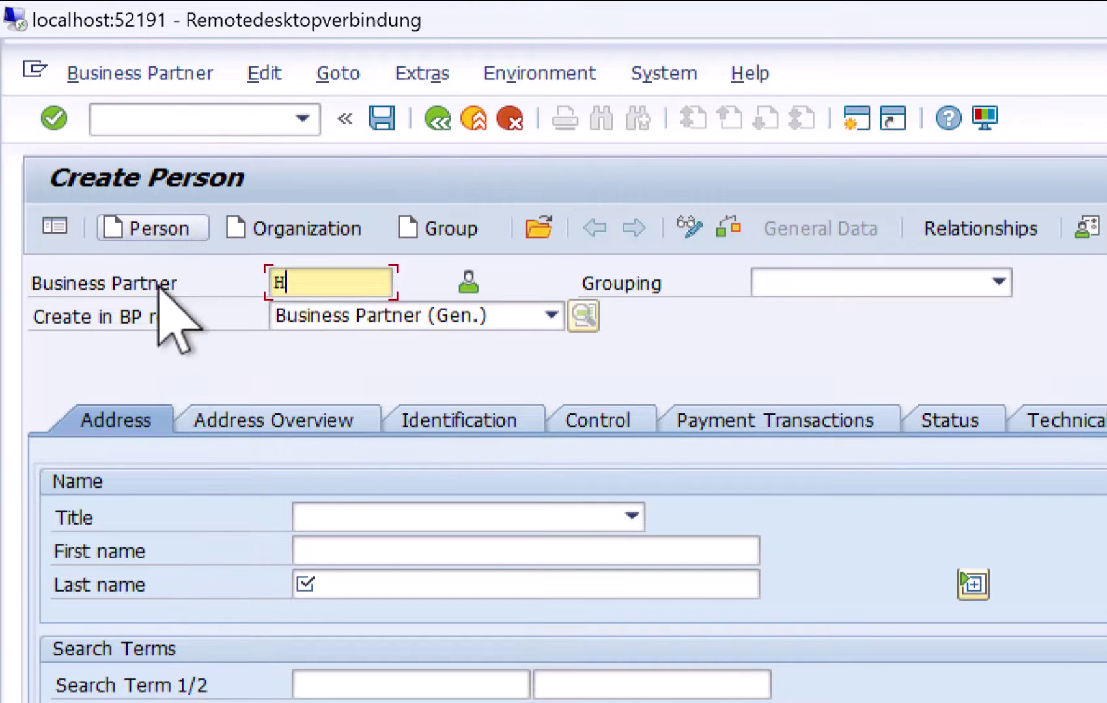
key("BackSpace")
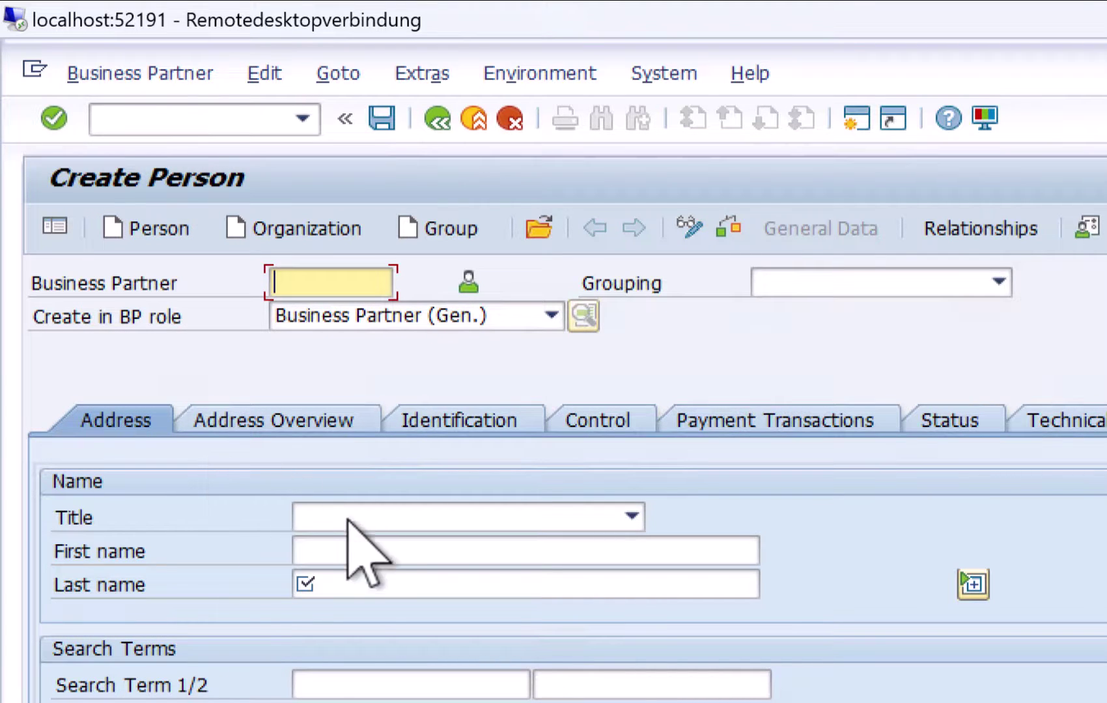
left_click(352, 554)
type("Holger")
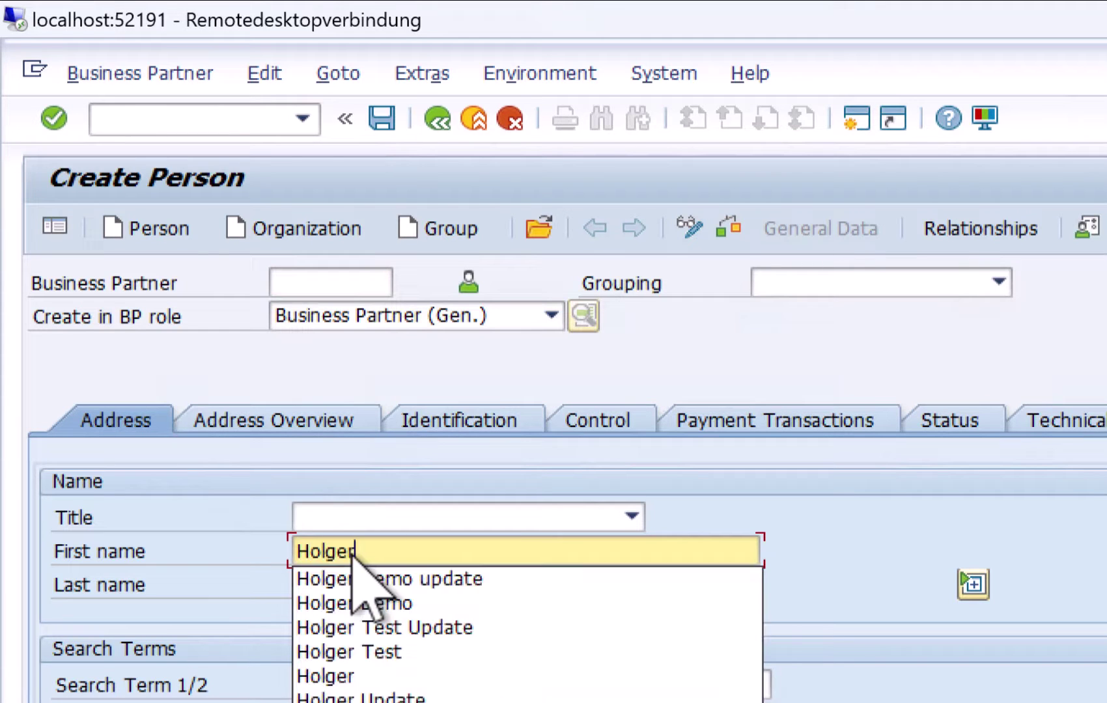
key("Tab")
type("Br")
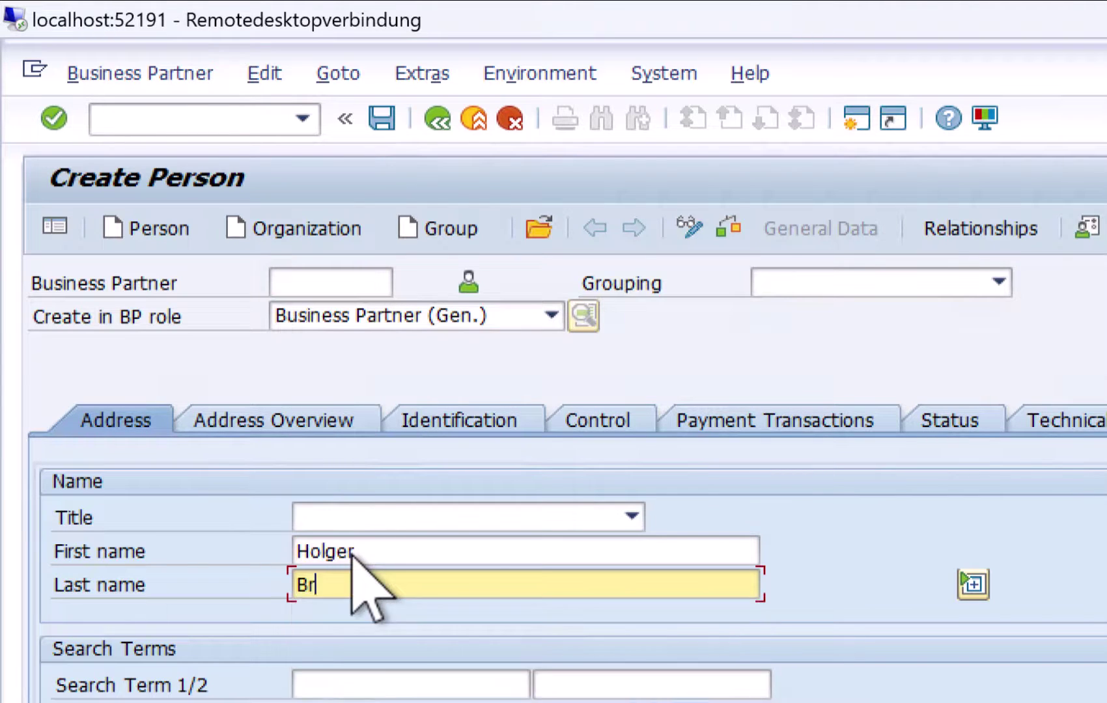
type("uchelt")
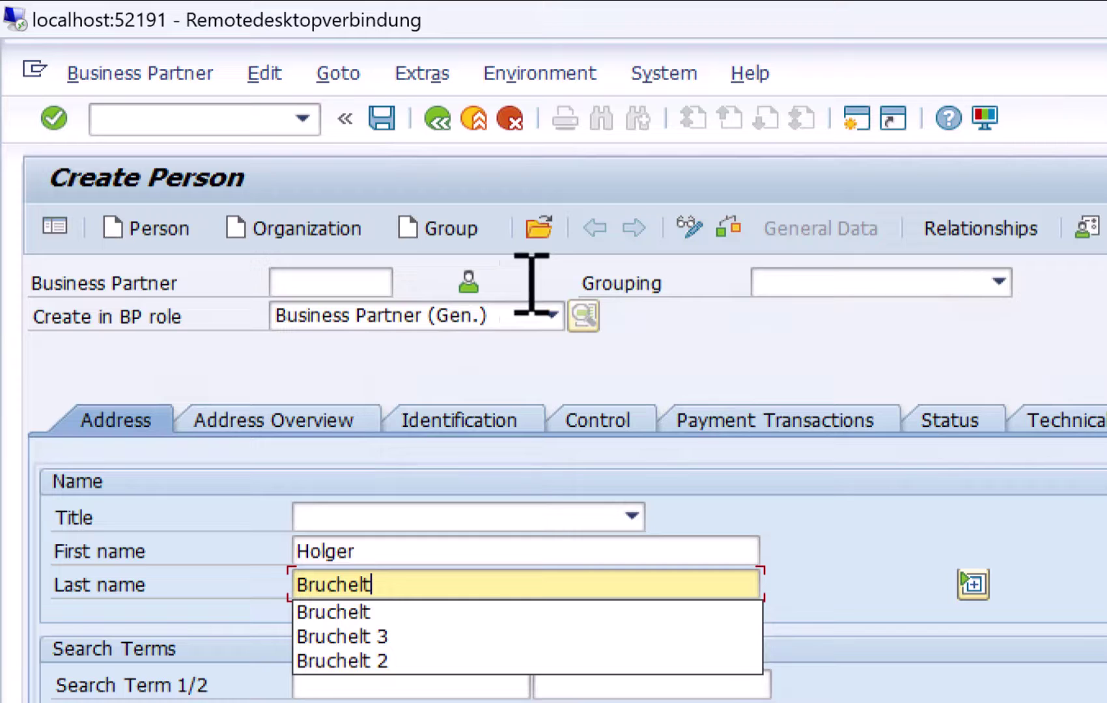
left_click(381, 118)
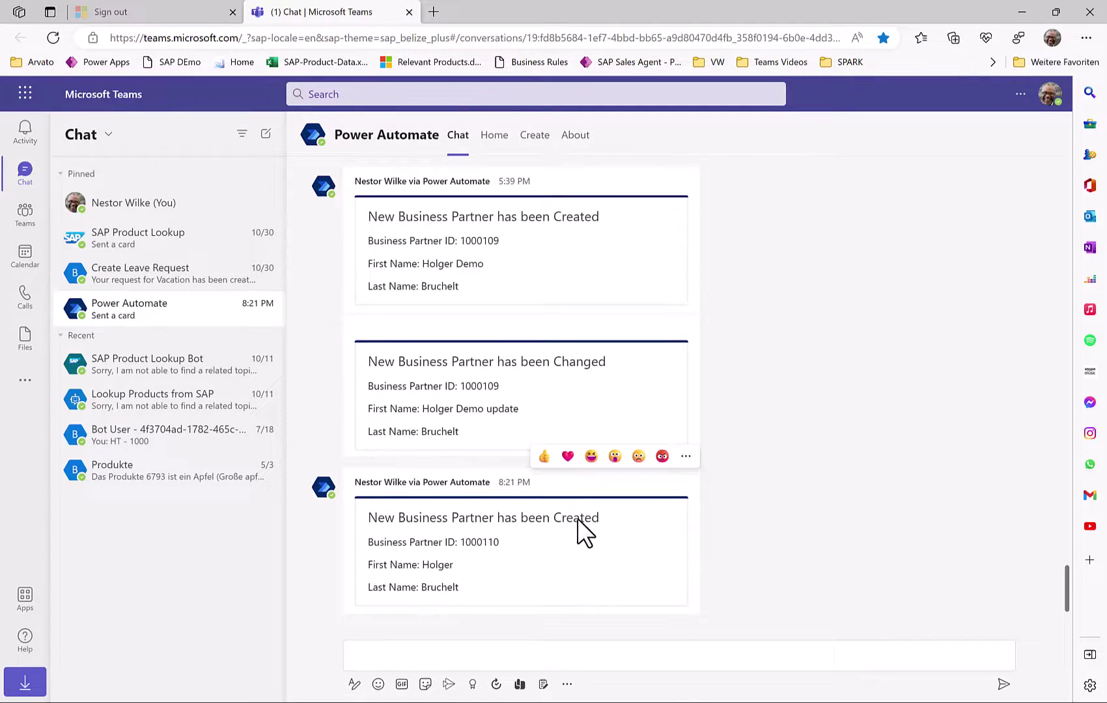
- Highlight the Created status, partner ID and name lines on the newest Teams card
double_click(586, 518)
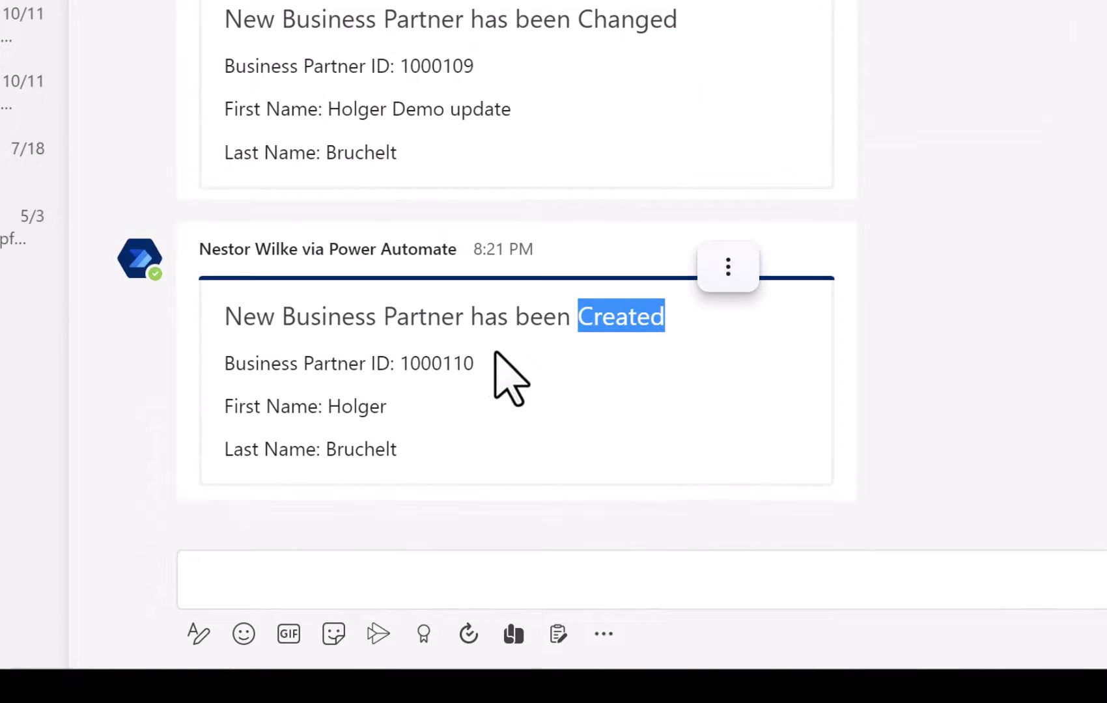
left_click_drag(407, 361, 487, 364)
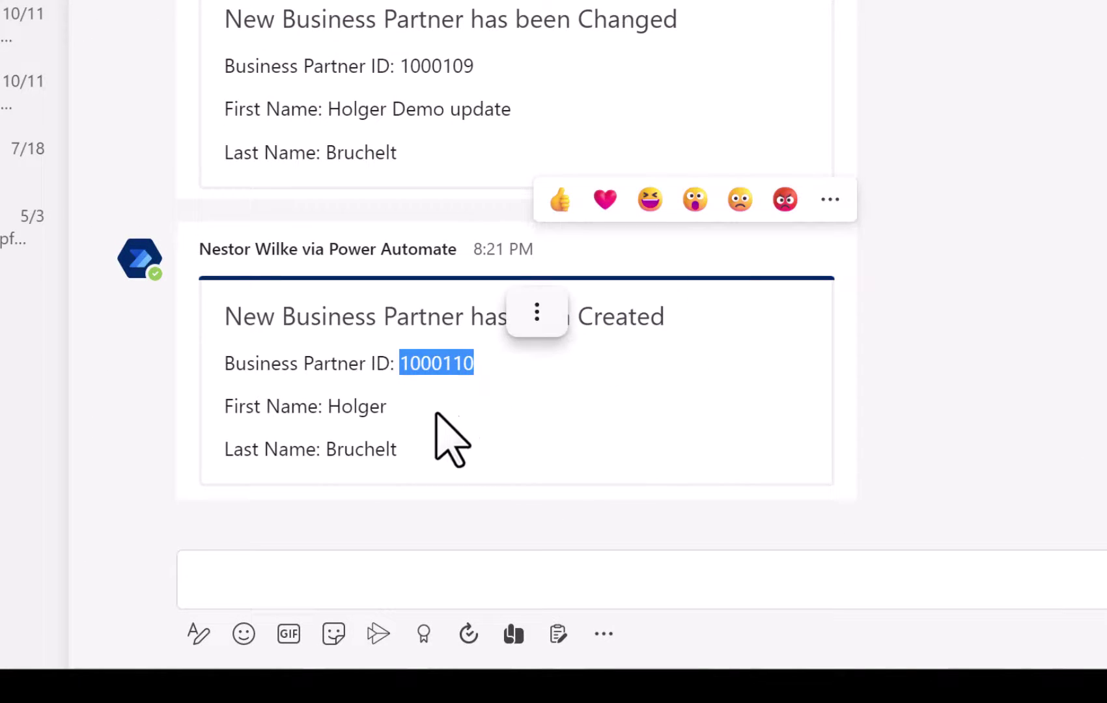
left_click_drag(402, 452, 219, 413)
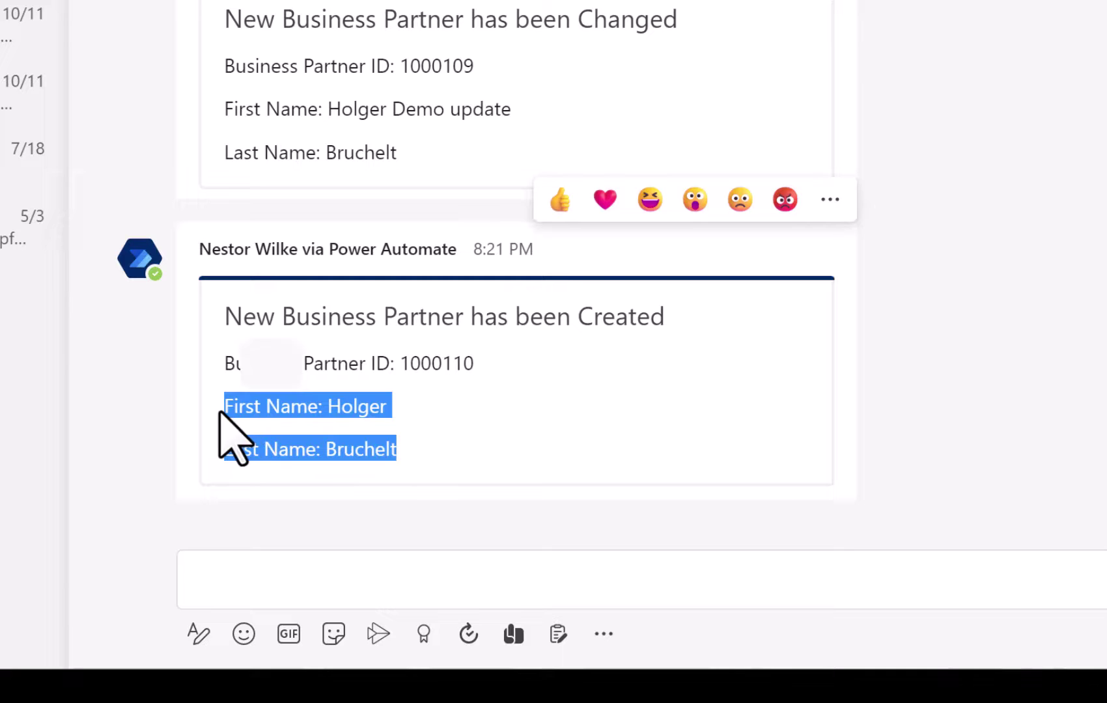
left_click(395, 425)
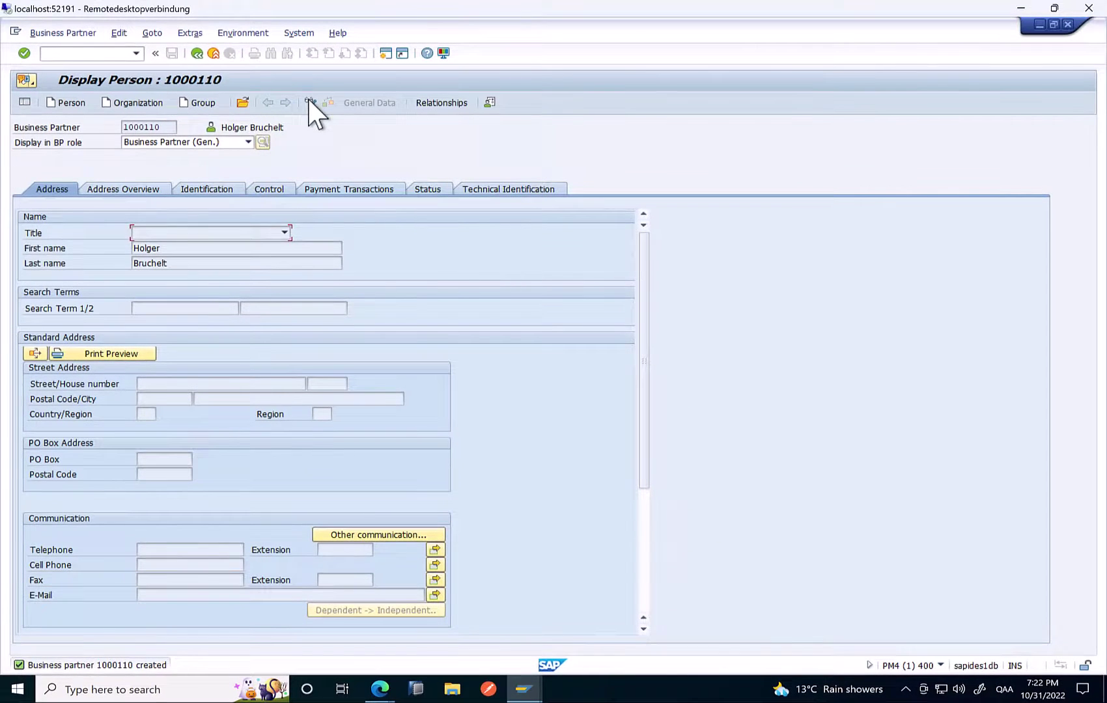
- Switch the partner to change mode, append '/ Upate' to the first name, and save
left_click(310, 102)
left_click(214, 248)
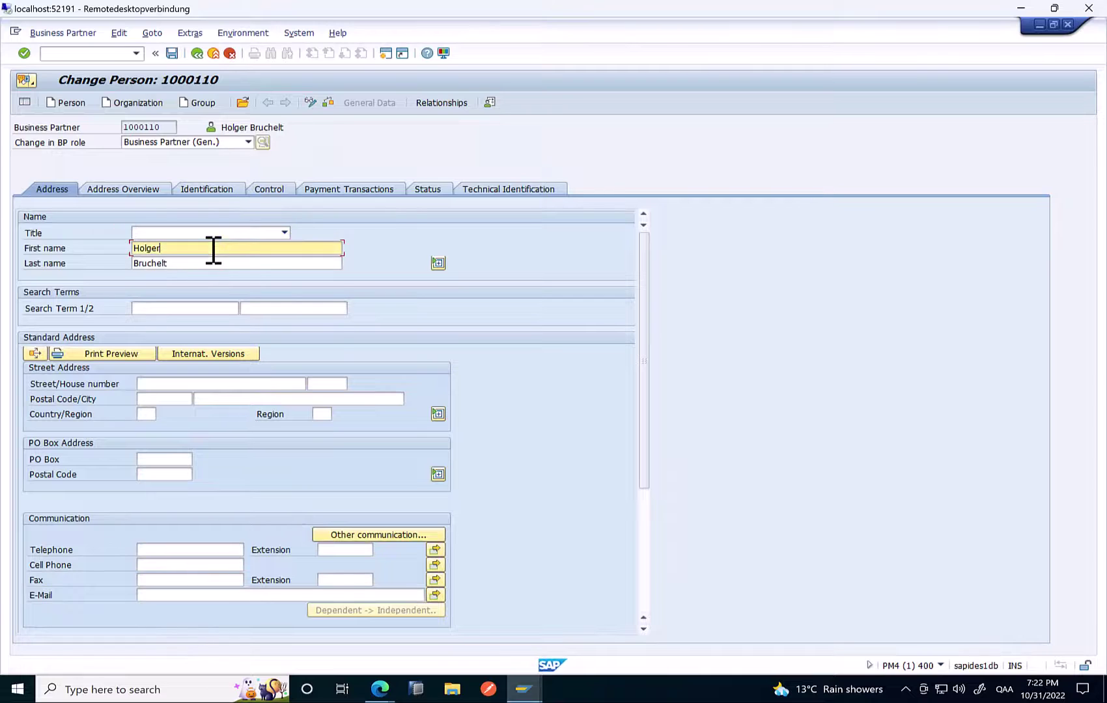
type("/ Upate")
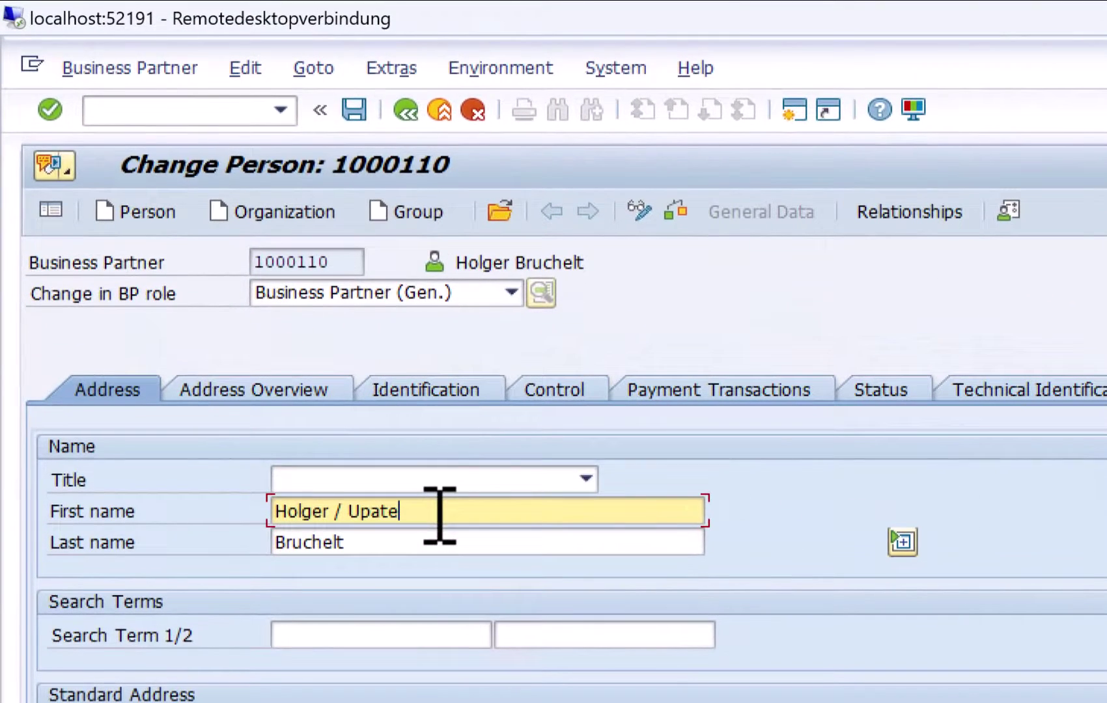
left_click(354, 109)
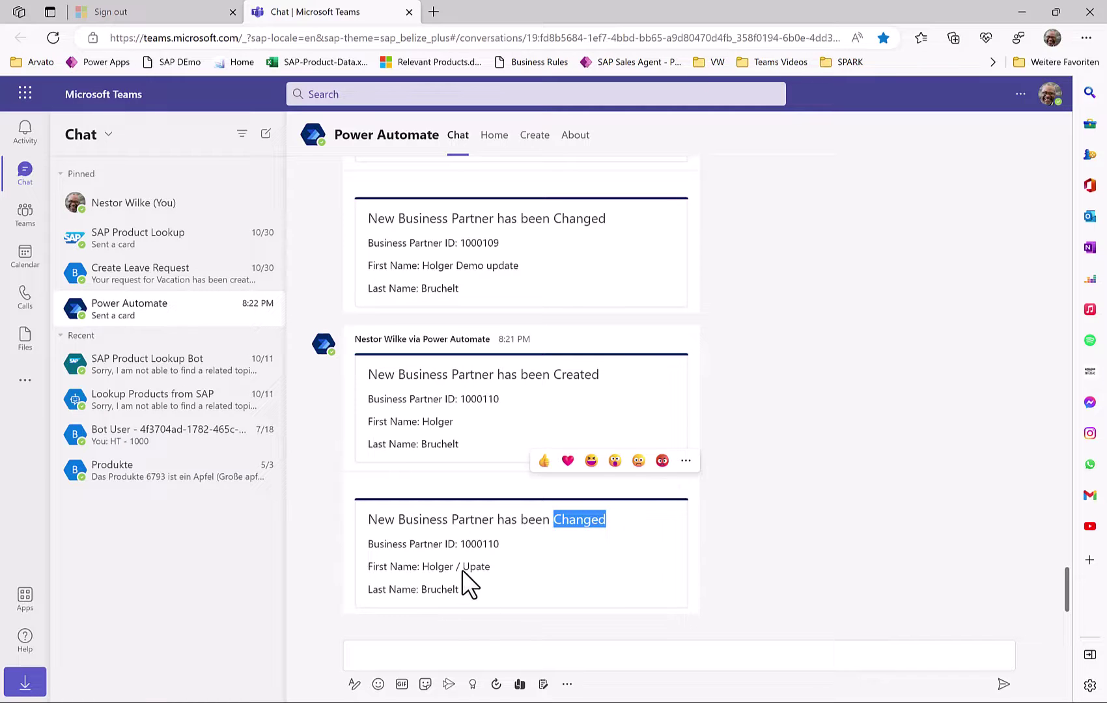
- Highlight the '/ Upate' text on the new Changed card in Teams
left_click_drag(456, 568, 502, 565)
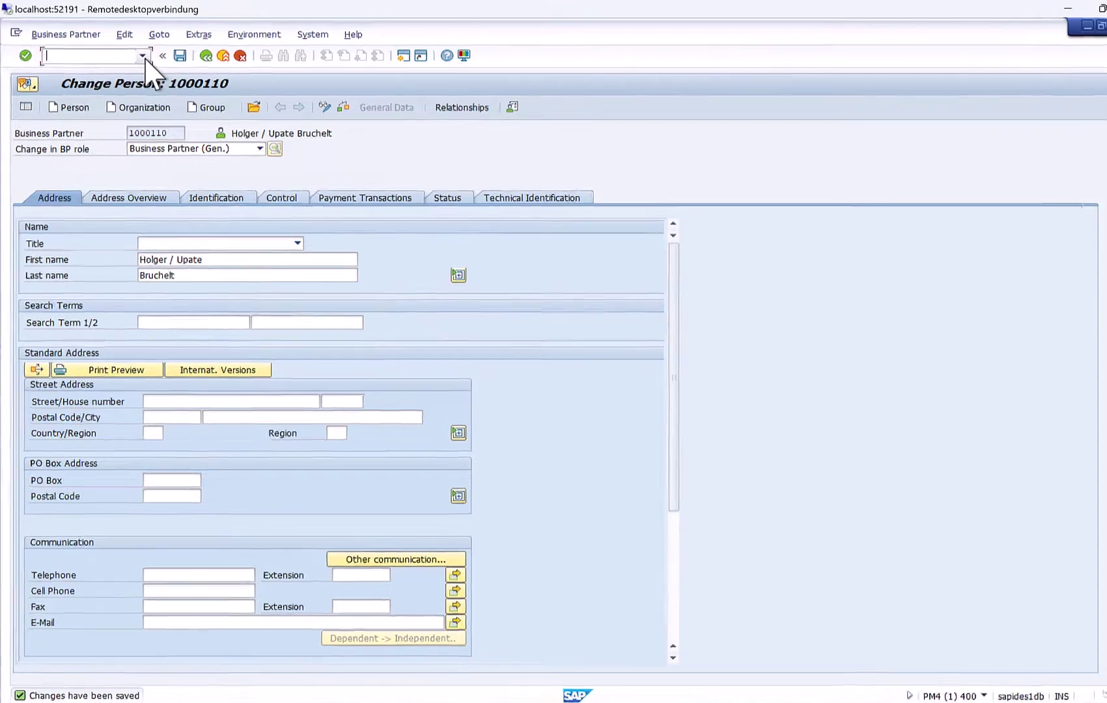
- Run /n/IWXBE/CONFIG from the history and show the TOEVENTMESH channel's outbound bindings
left_click(135, 53)
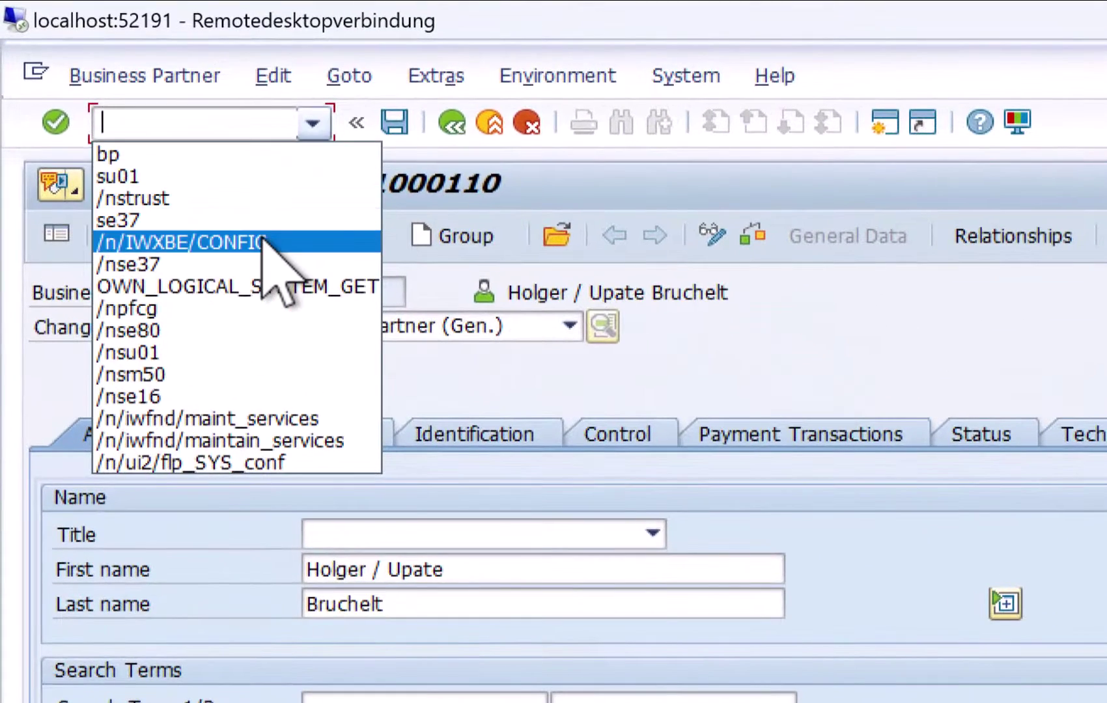
left_click(263, 240)
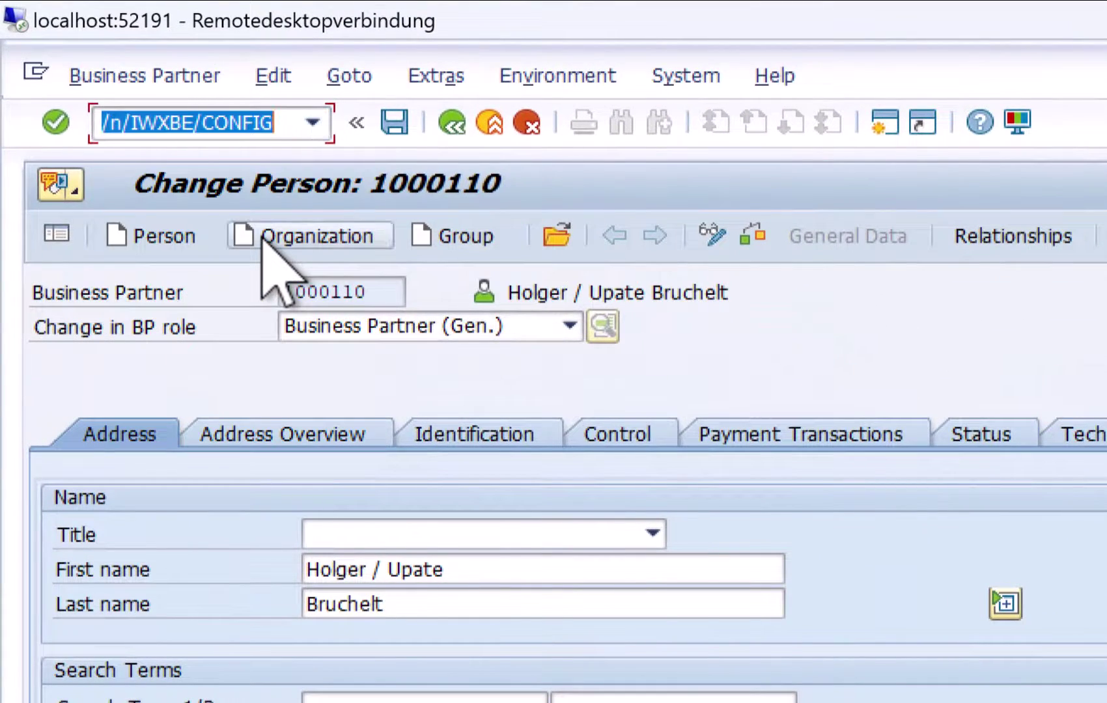
key("Return")
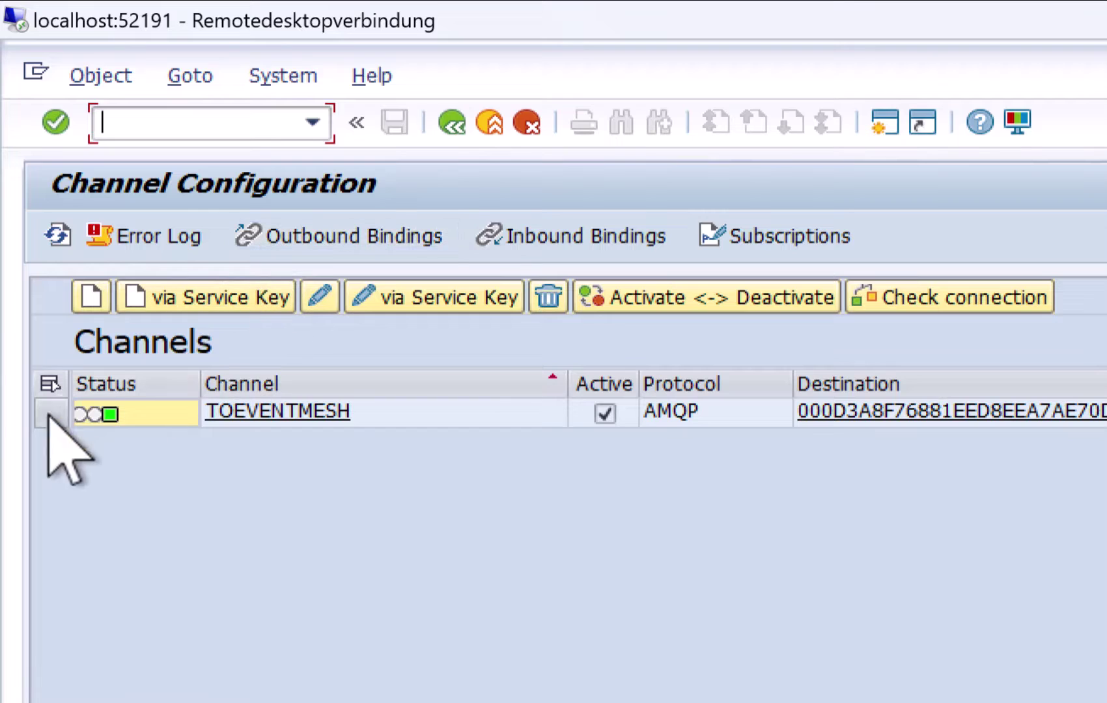
left_click(65, 419)
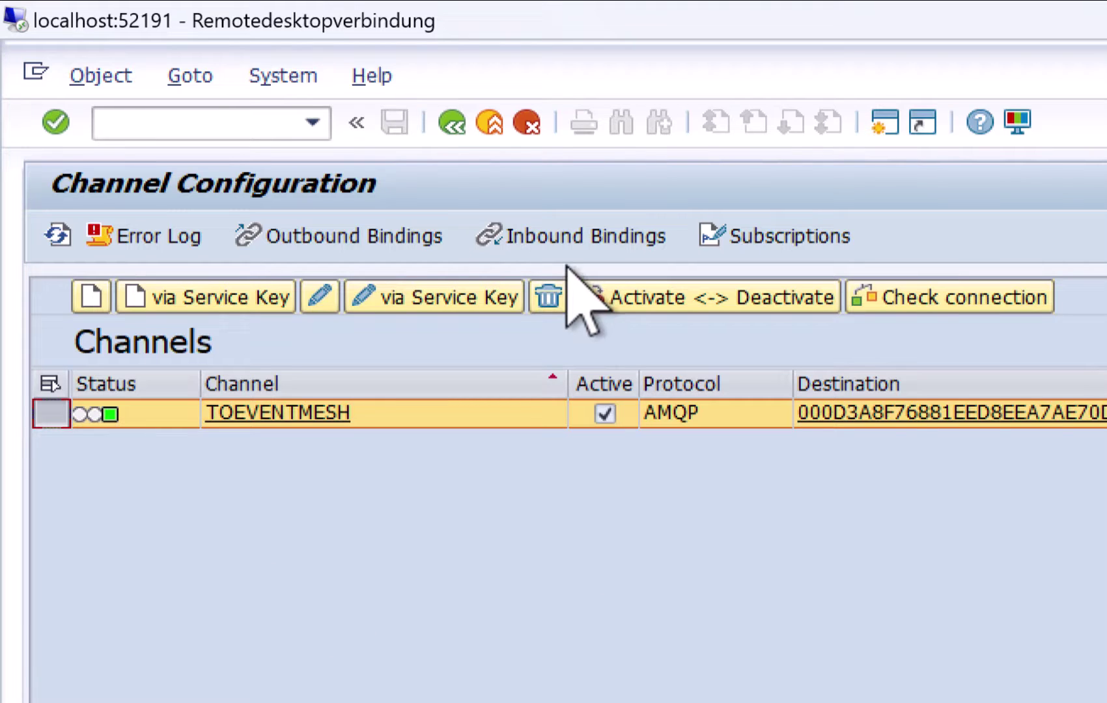
left_click(372, 236)
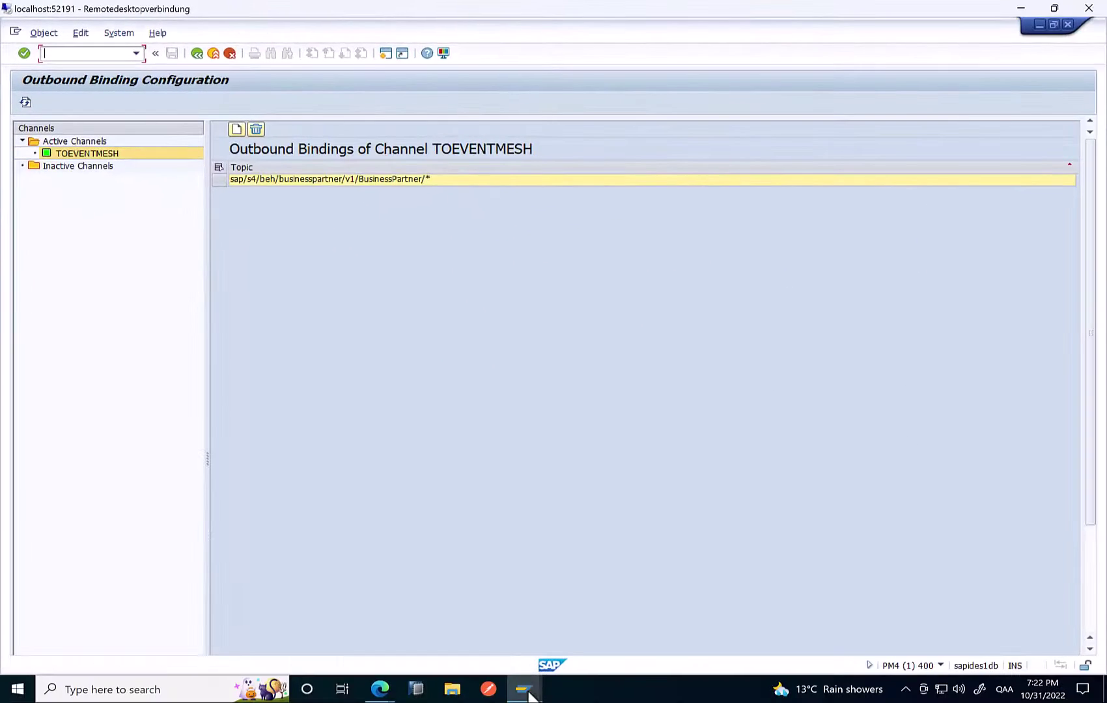
- In the BTP Cockpit, list the EventGridTest subaccount's instances and subscriptions
left_click(526, 693)
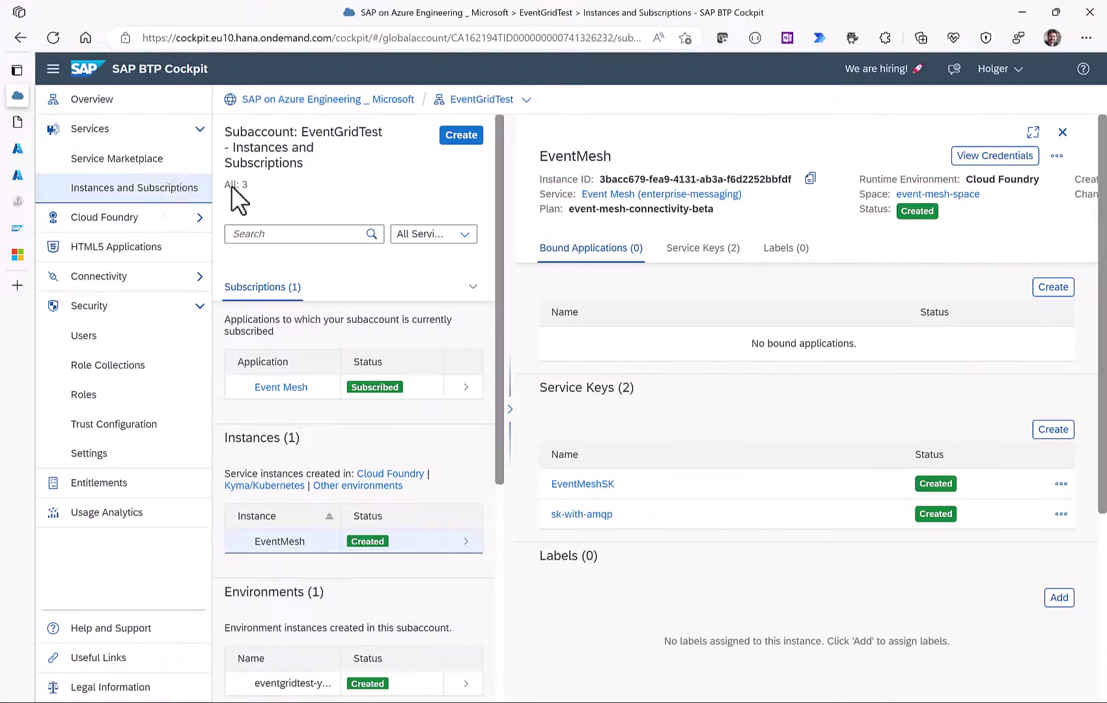
left_click(141, 191)
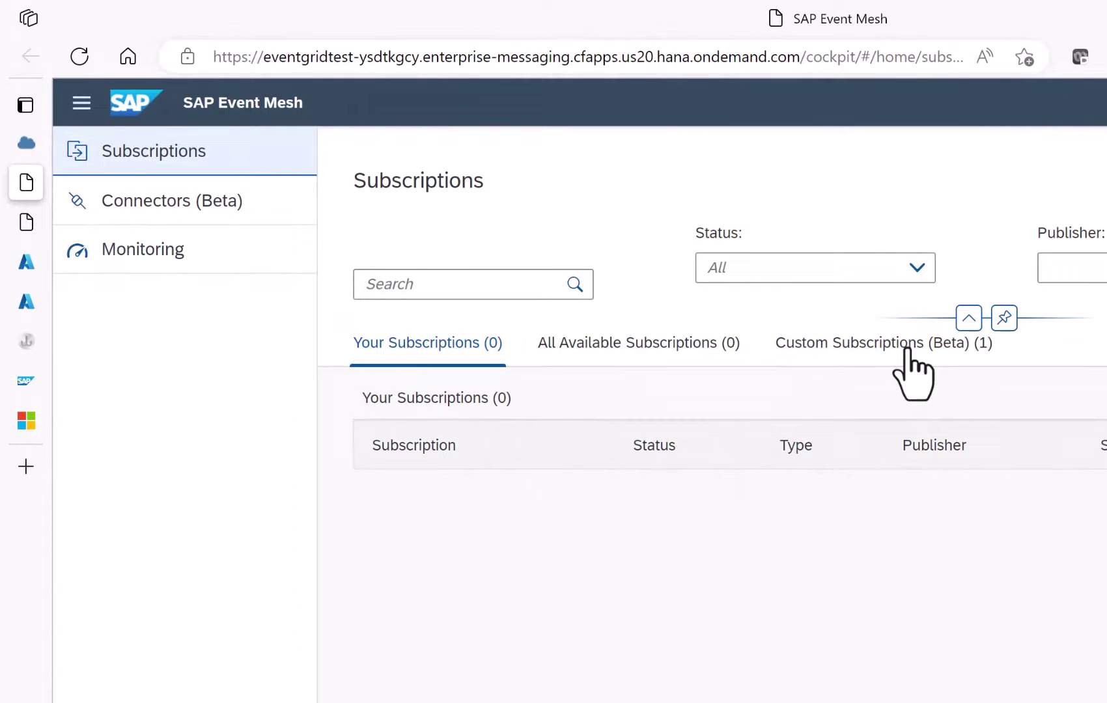
- Review the custom subscription fromPM4toAzure and the PM4 connector's ce source value
left_click(905, 351)
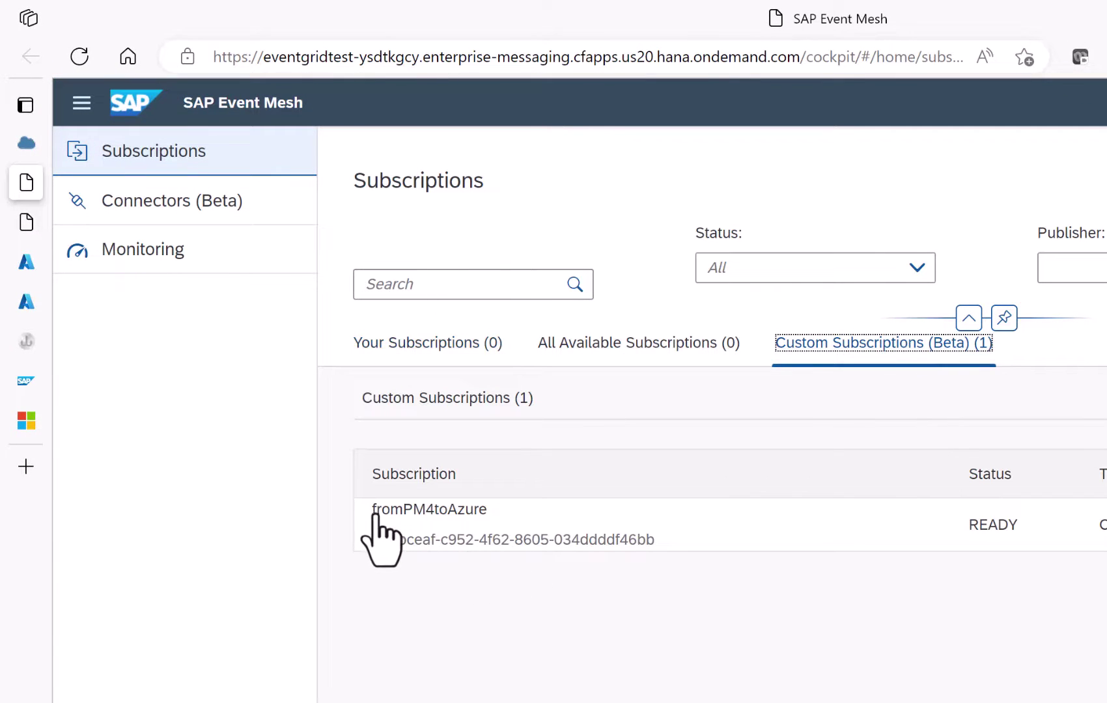
left_click_drag(375, 516, 494, 521)
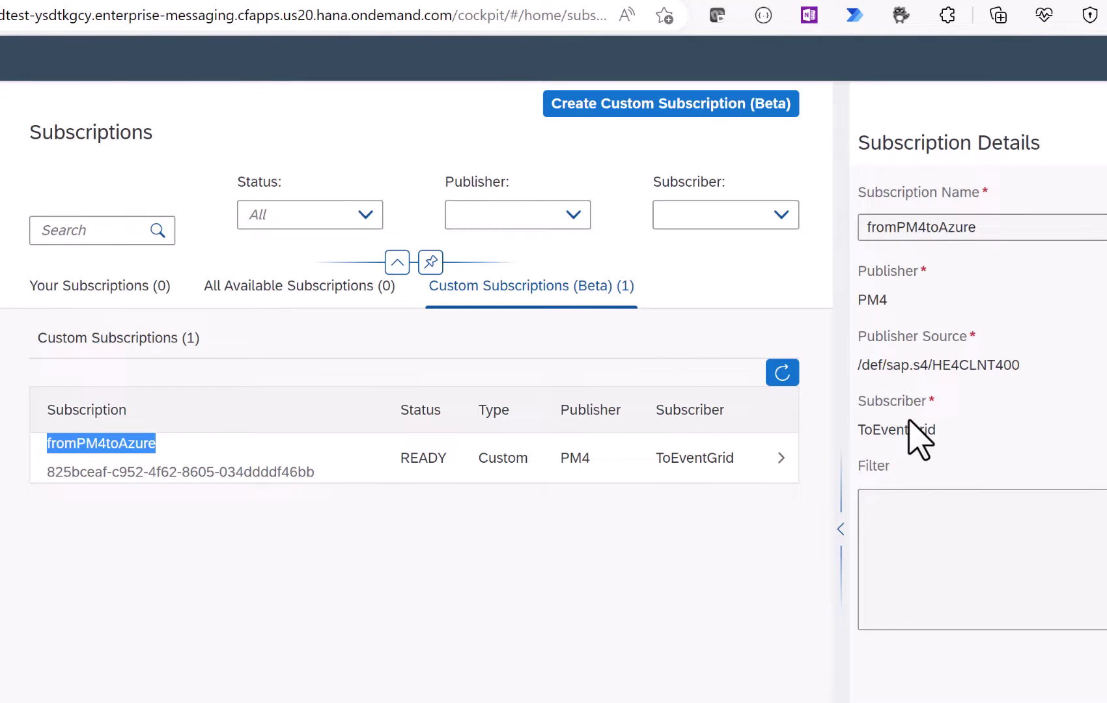
left_click(3, 170)
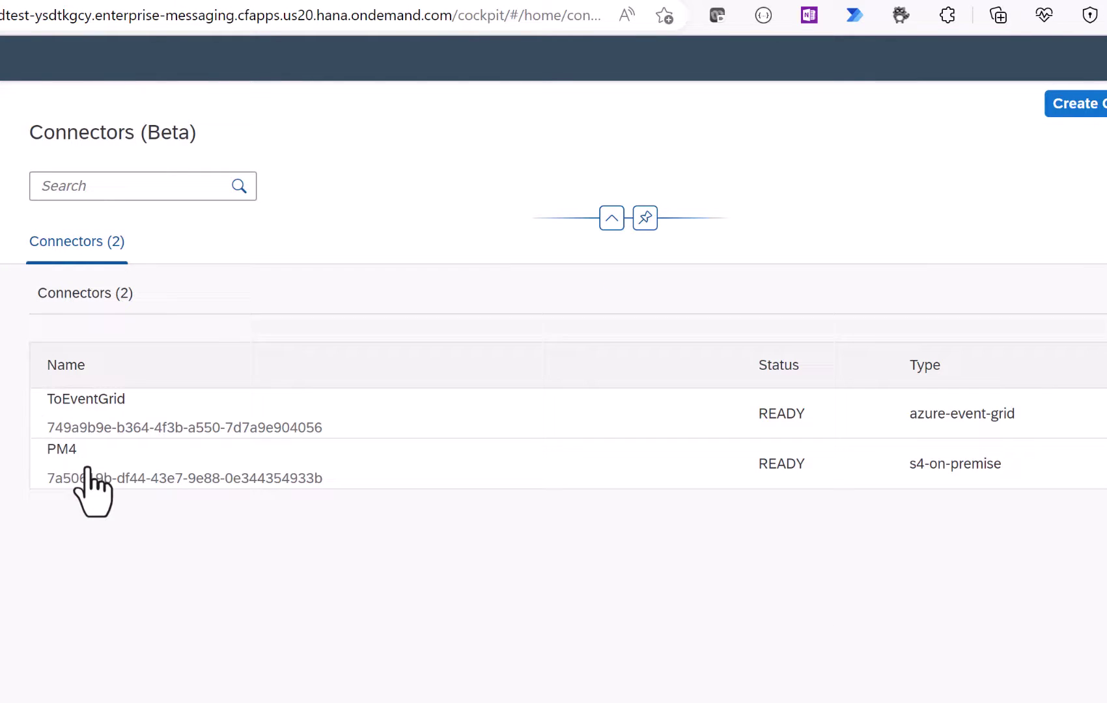
left_click(87, 469)
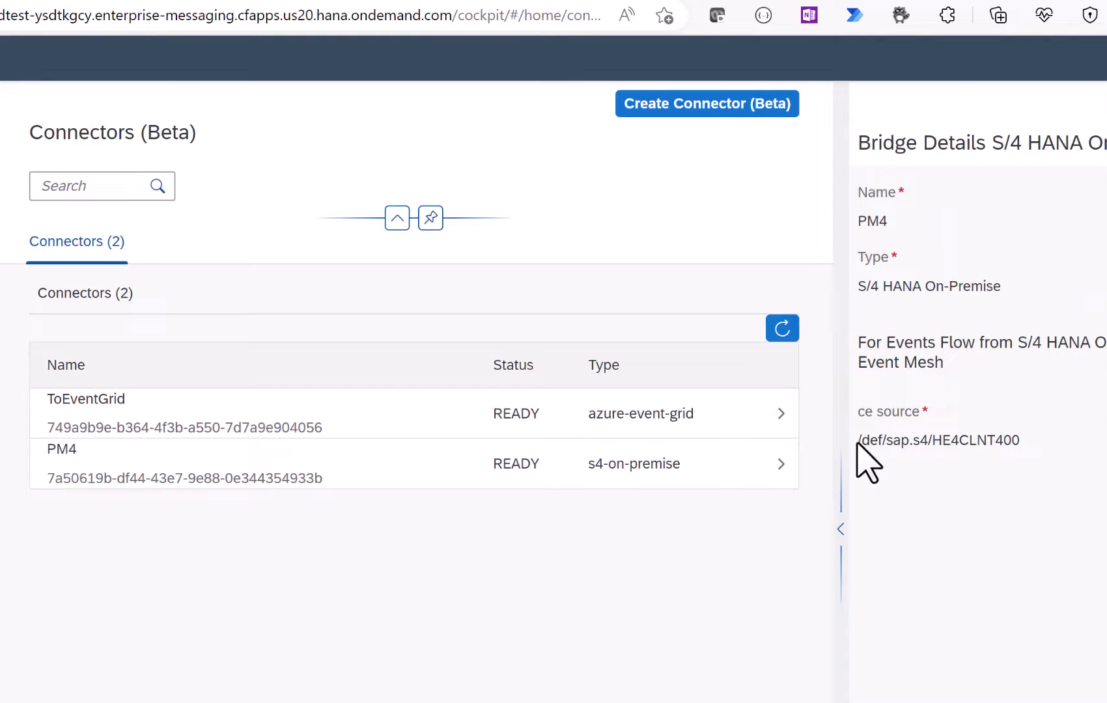
left_click_drag(856, 441, 1036, 442)
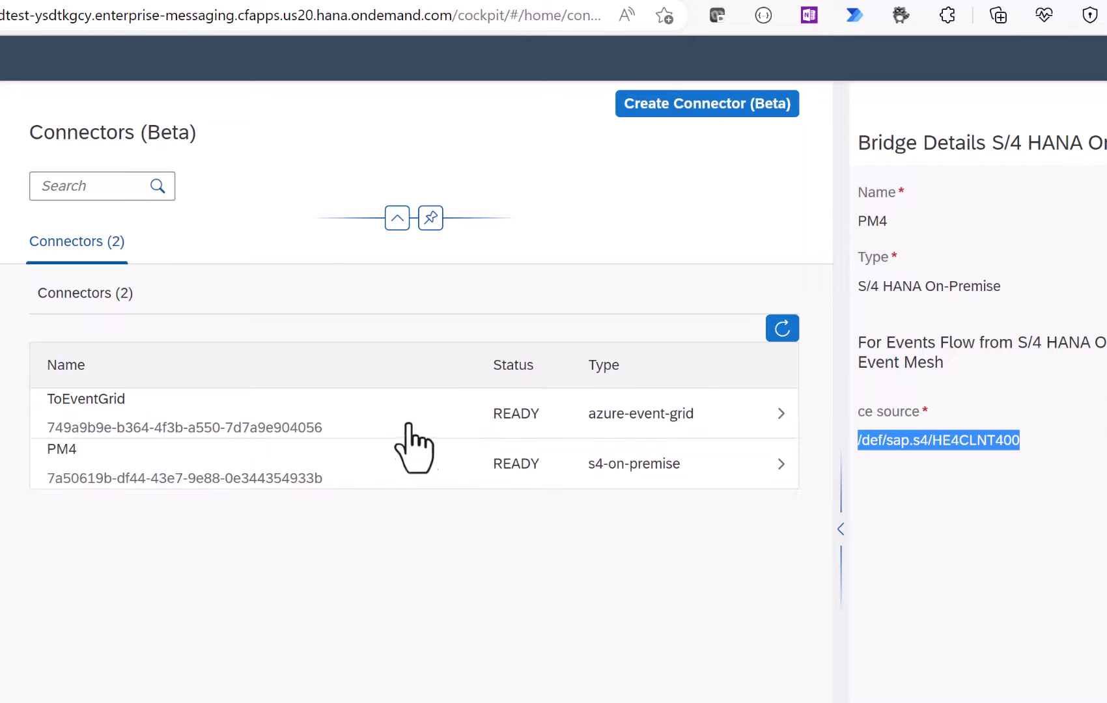
- Review the ToEventGrid bridge's resource group, subscription ID and partner topic myPartnerTopic
left_click(366, 420)
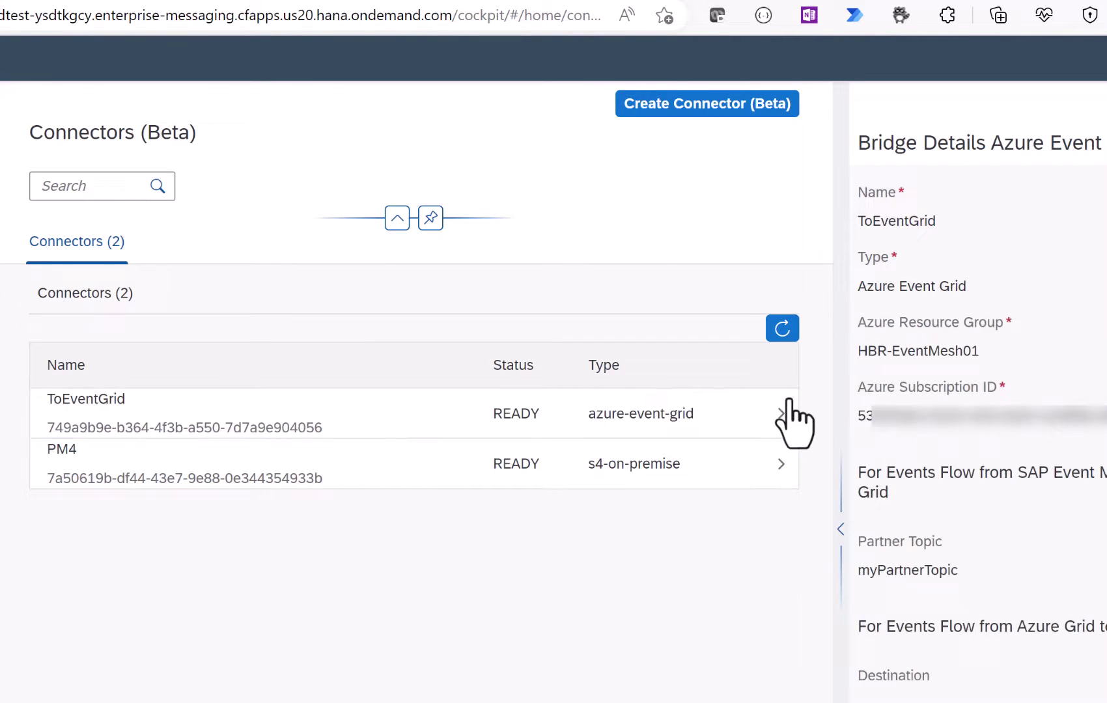
left_click_drag(868, 352, 1008, 383)
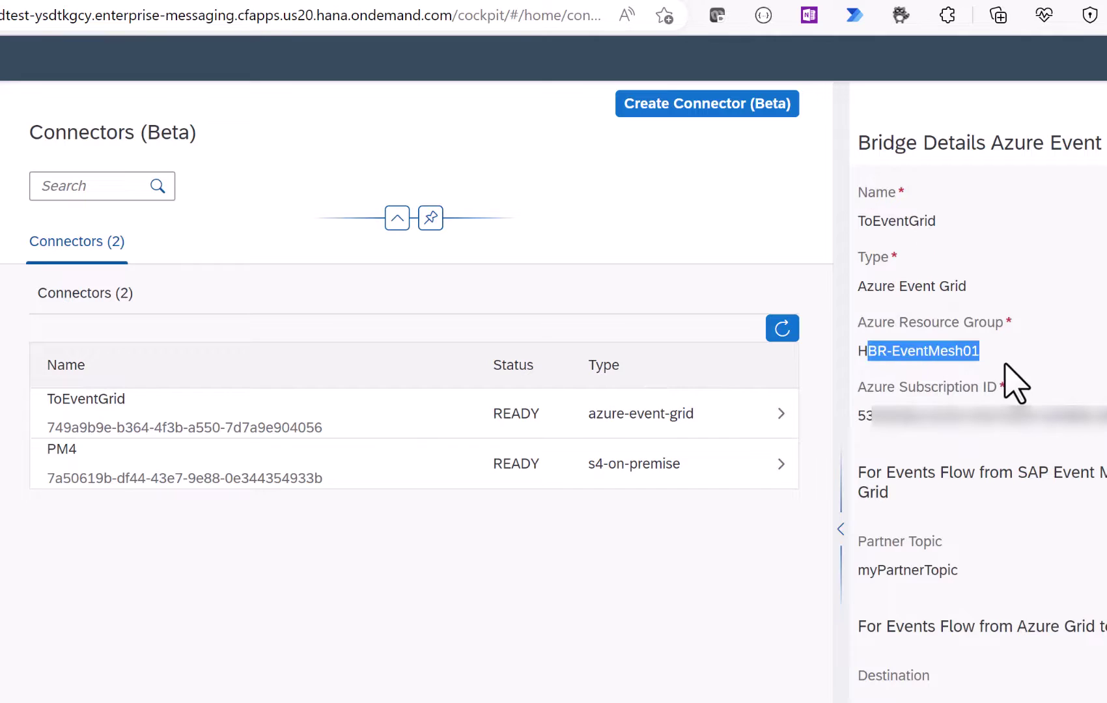
left_click_drag(879, 433, 1100, 449)
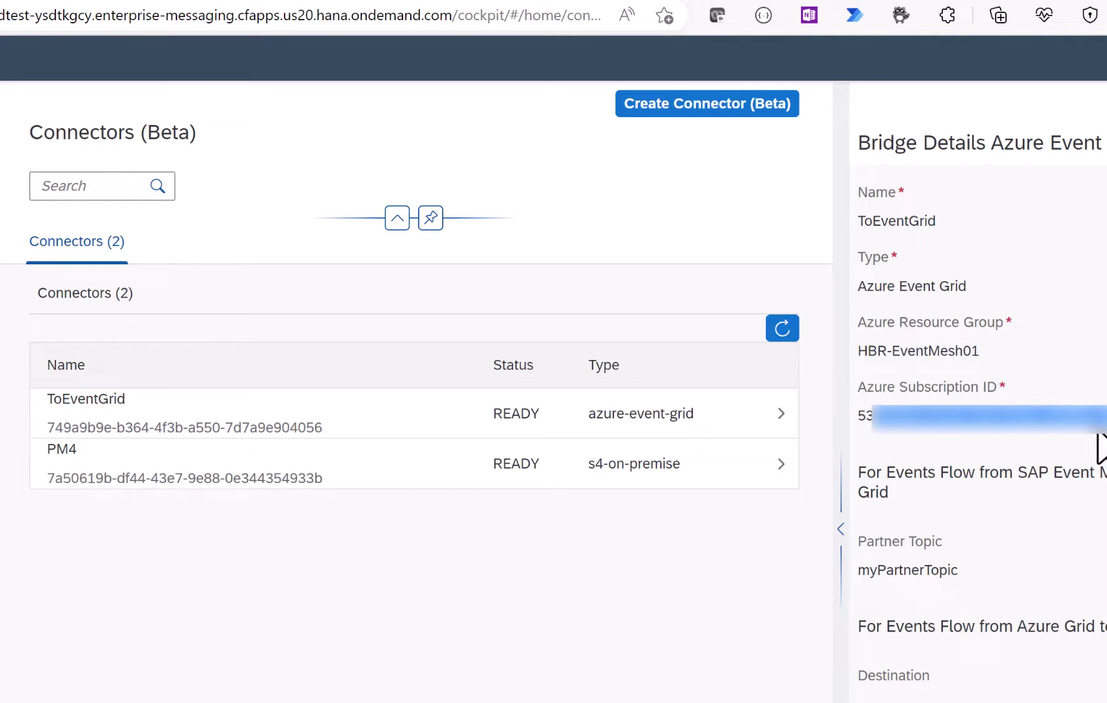
left_click_drag(859, 571, 973, 570)
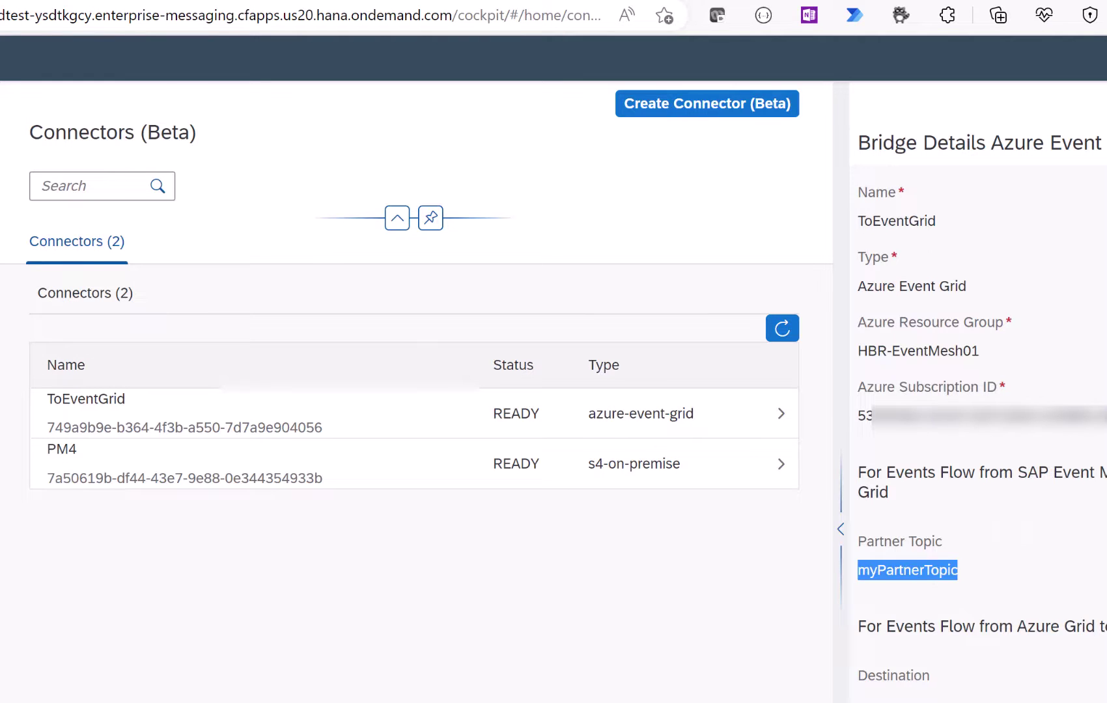
left_click(18, 175)
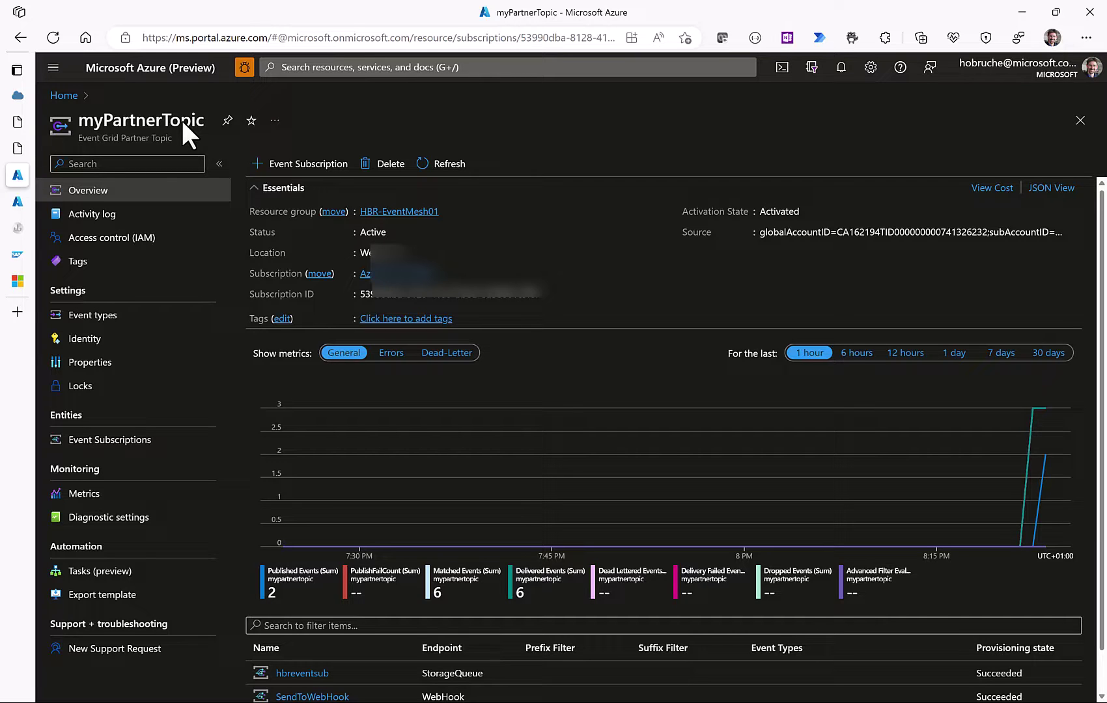
- Check myPartnerTopic's event metrics and scroll to its event subscriptions list
scroll(377, 378, "down", 1)
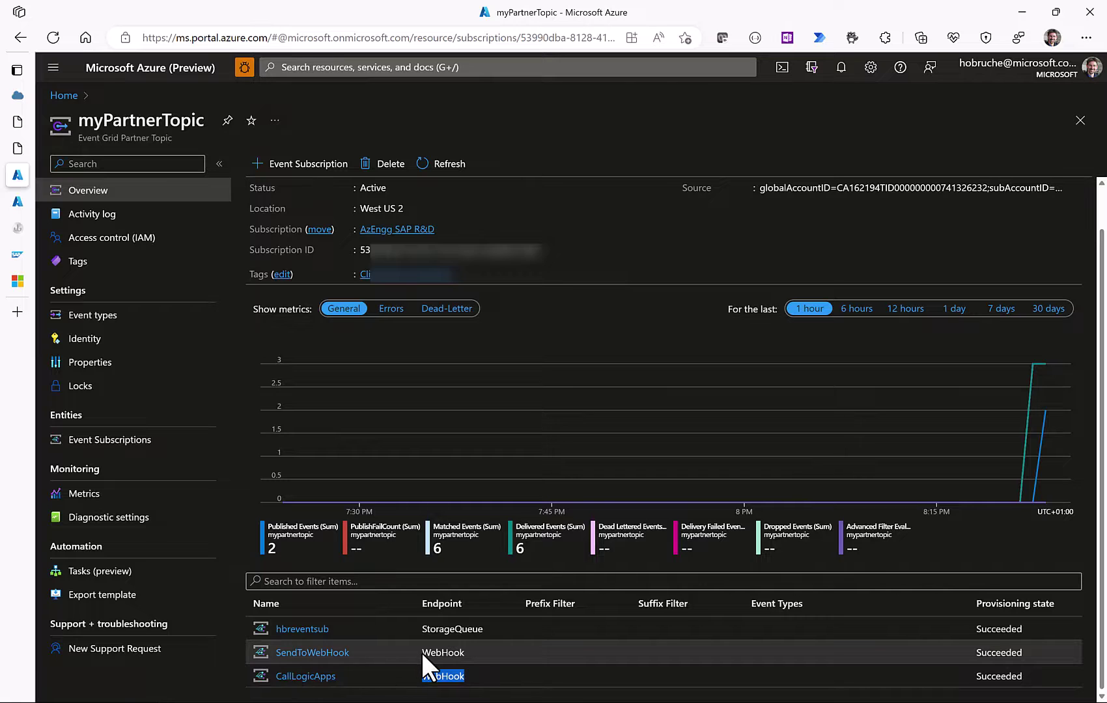
left_click(18, 228)
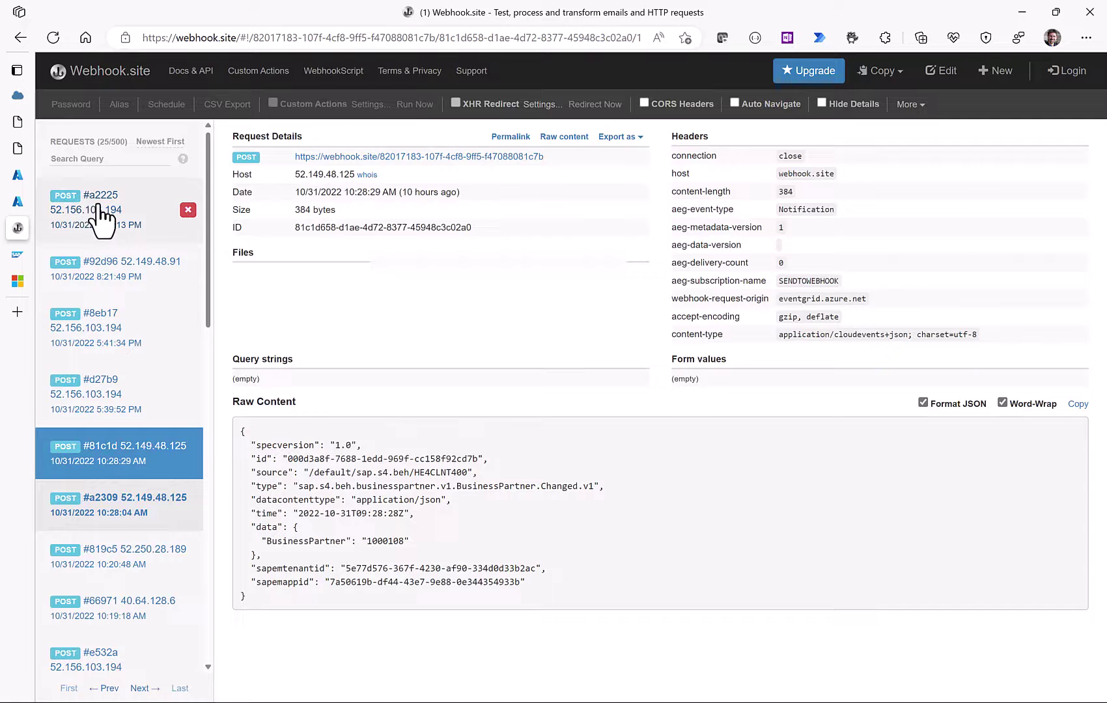
- Inspect webhook requests #a2225 and #92d96, noting the business partner number and Created event type
left_click(99, 205)
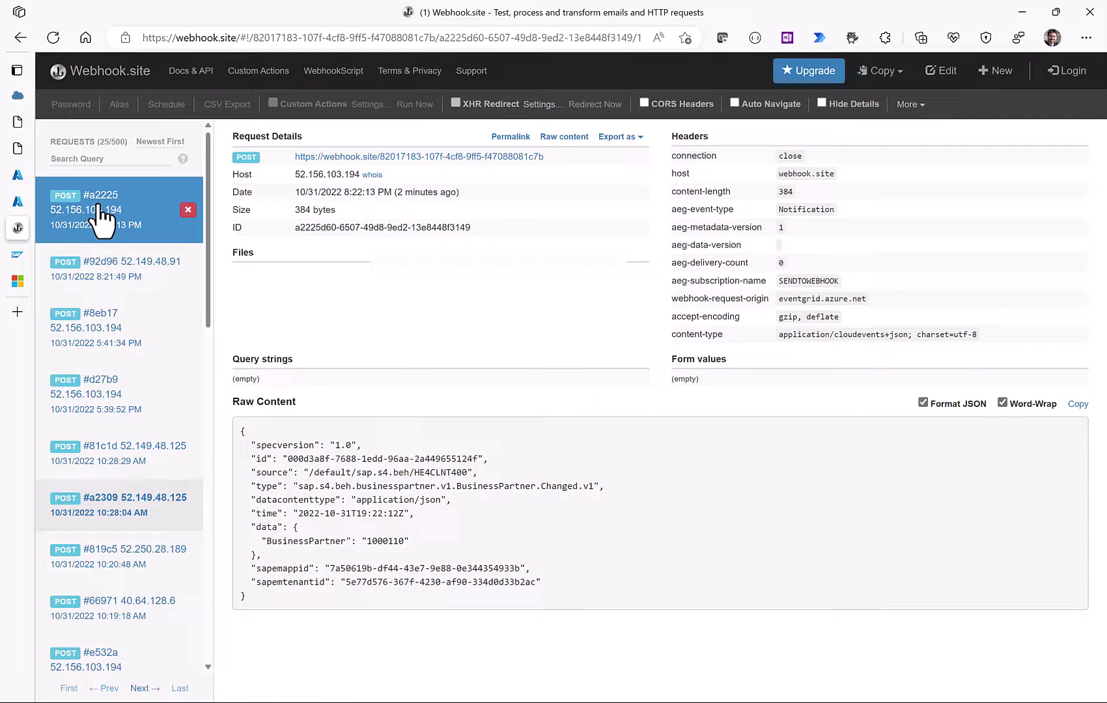
left_click(93, 267)
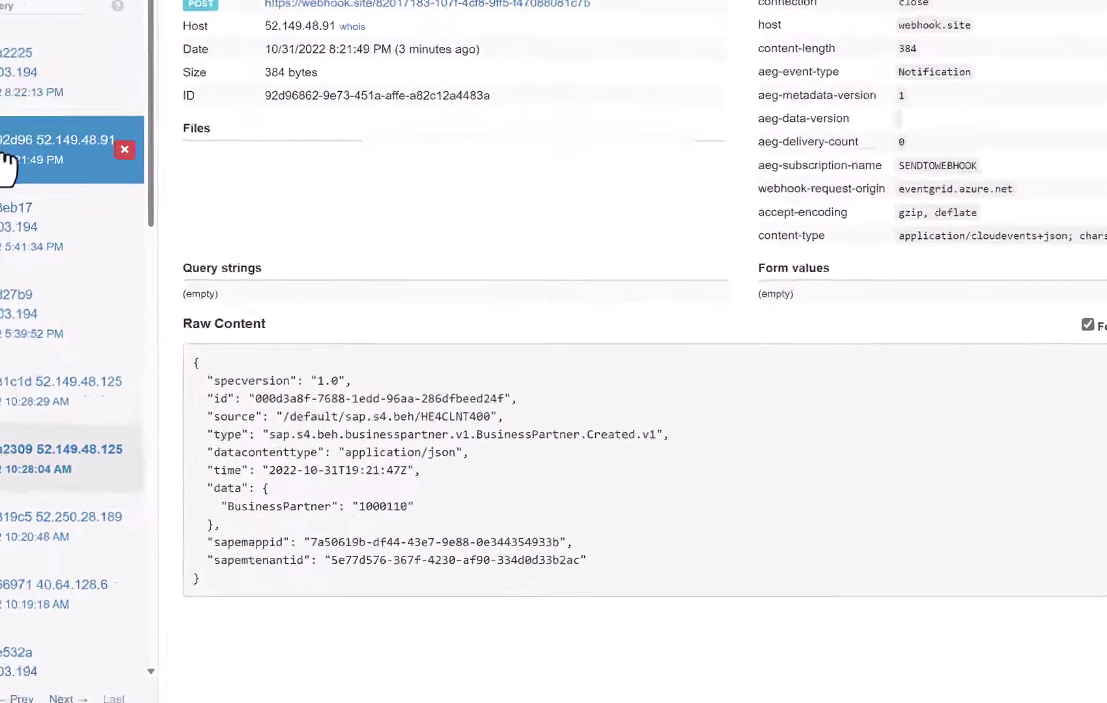
left_click_drag(344, 435, 416, 435)
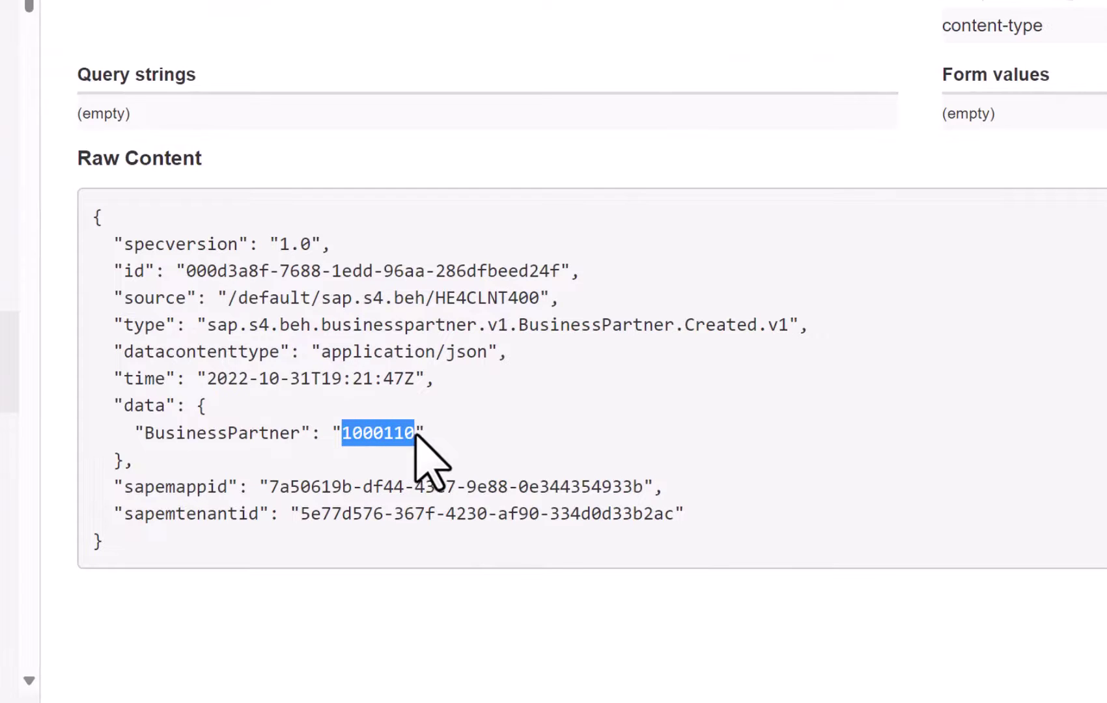
left_click_drag(685, 324, 765, 325)
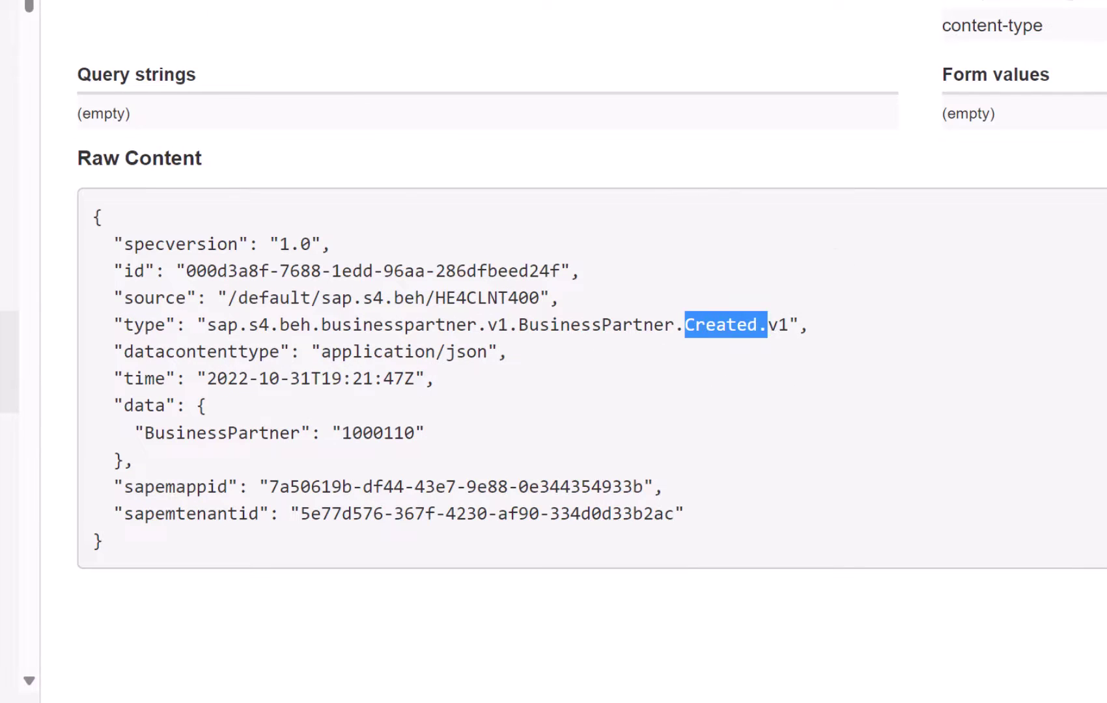
left_click(71, 141)
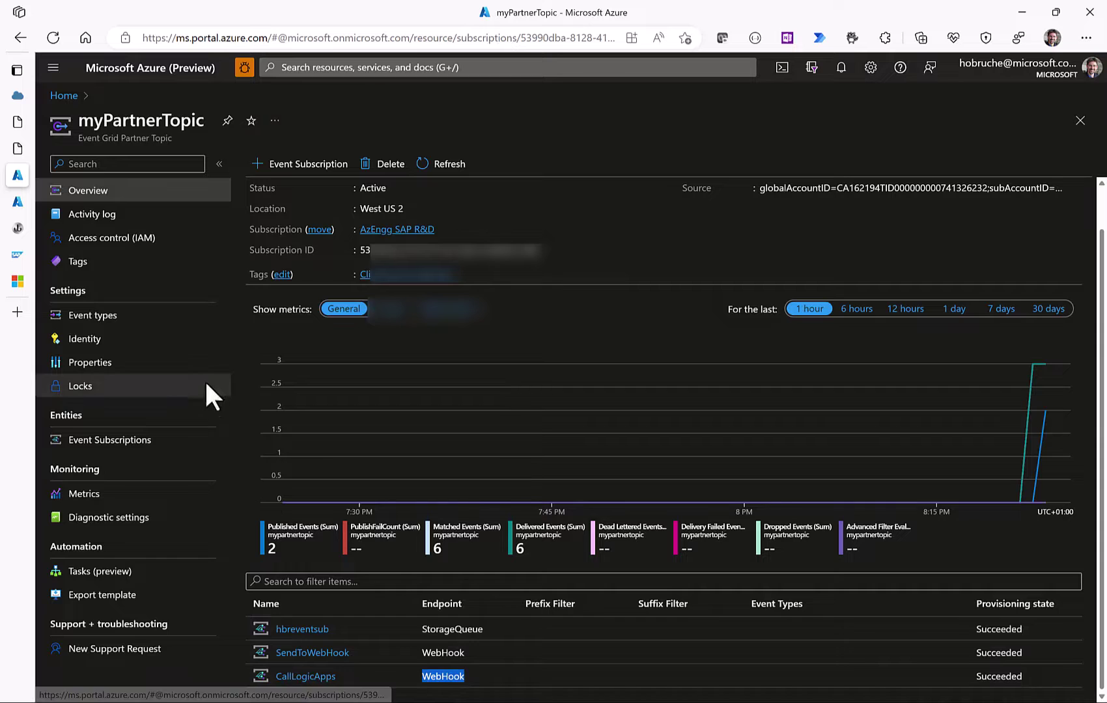
- Open the SAPEventToTeams logic app's designer to view its Event Grid-to-adaptive-card workflow
mouse_move(16, 205)
key("ctrl+f")
left_click(16, 203)
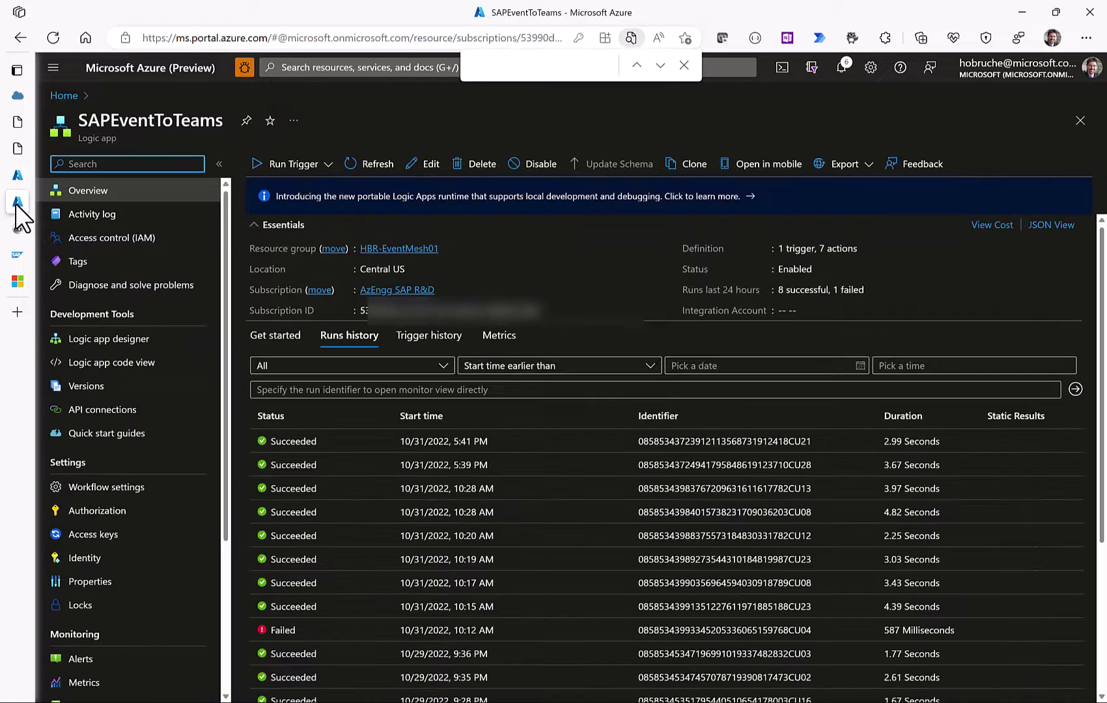
left_click(96, 344)
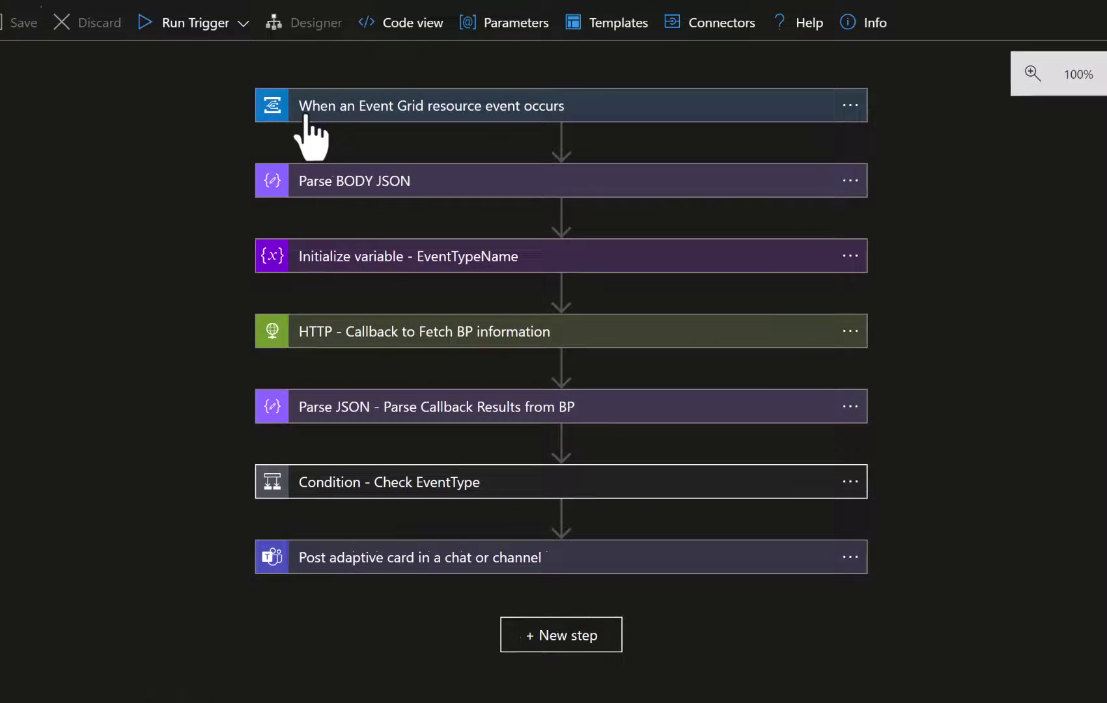
- Inspect the Event Grid trigger's BusinessPartner schema field and the HTTP callback's API_BUSINESS_PARTNER URI, then collapse the callback
left_click(343, 109)
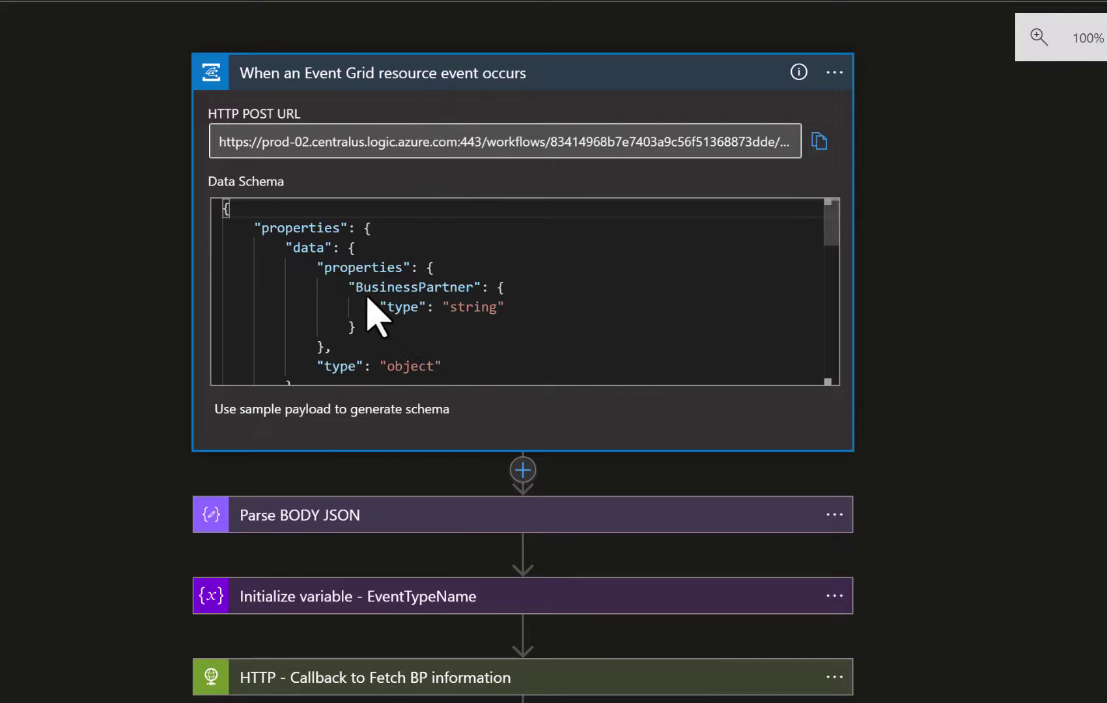
left_click_drag(355, 287, 473, 283)
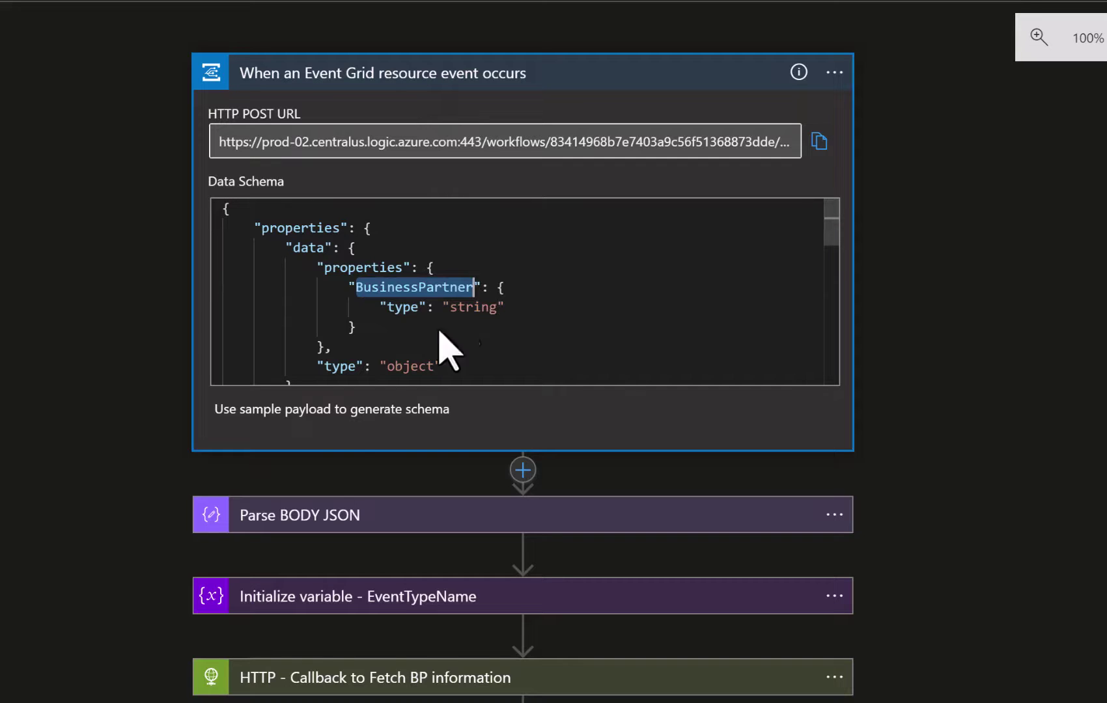
left_click(285, 685)
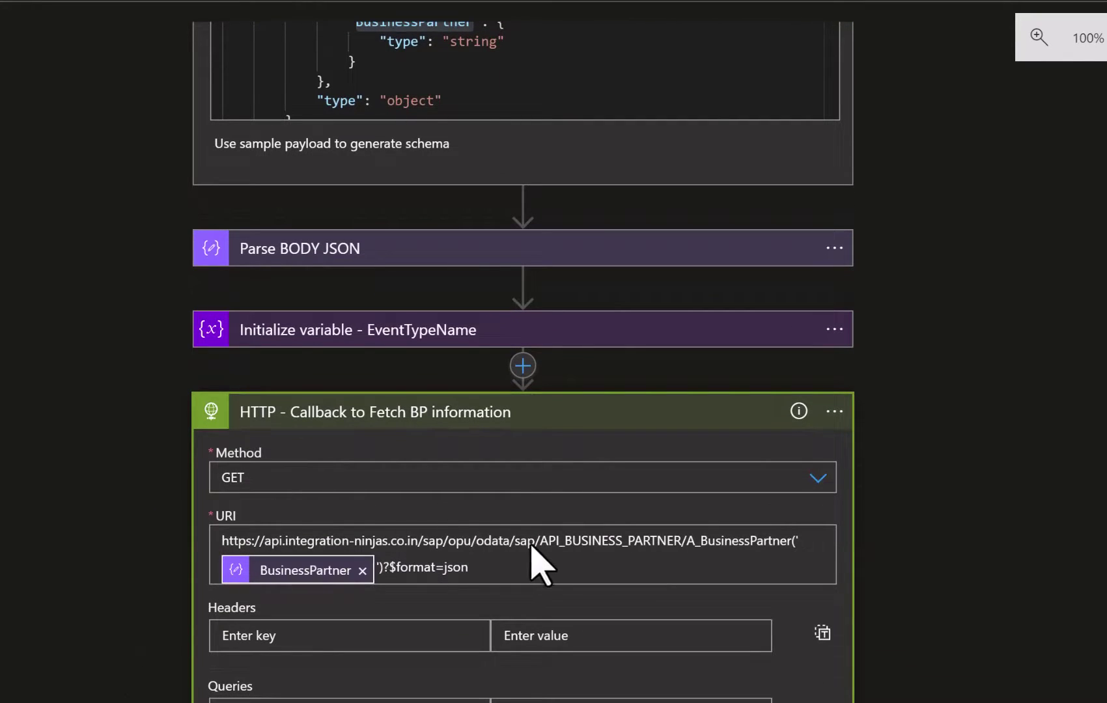
left_click_drag(539, 542, 684, 588)
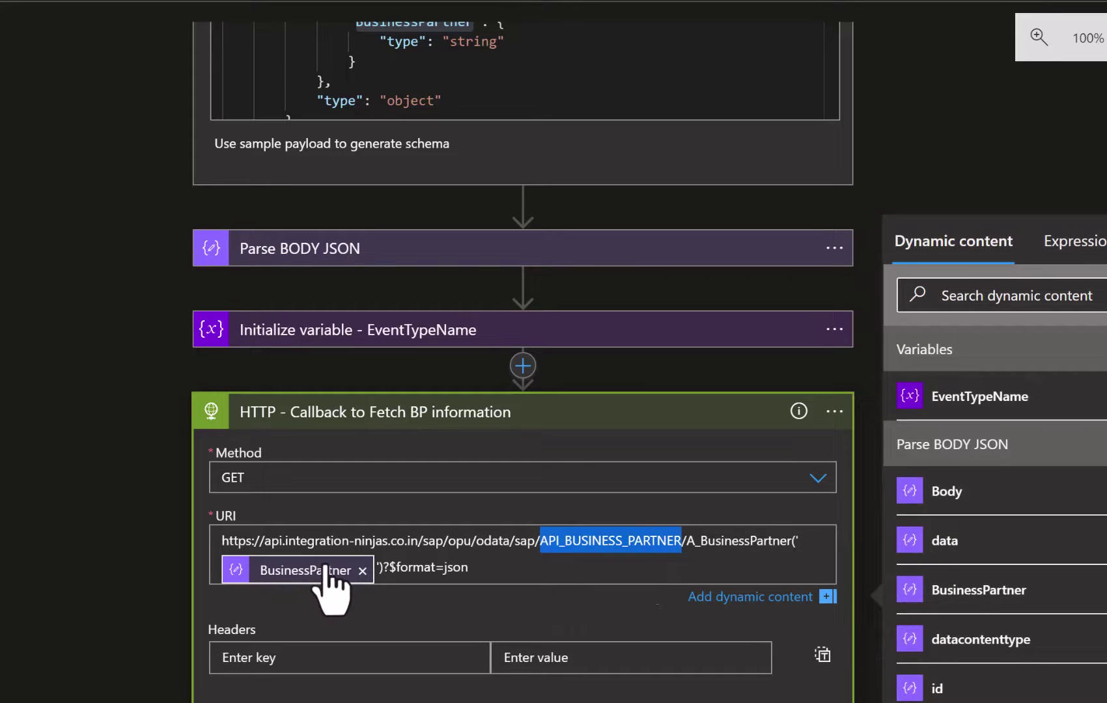
left_click(352, 416)
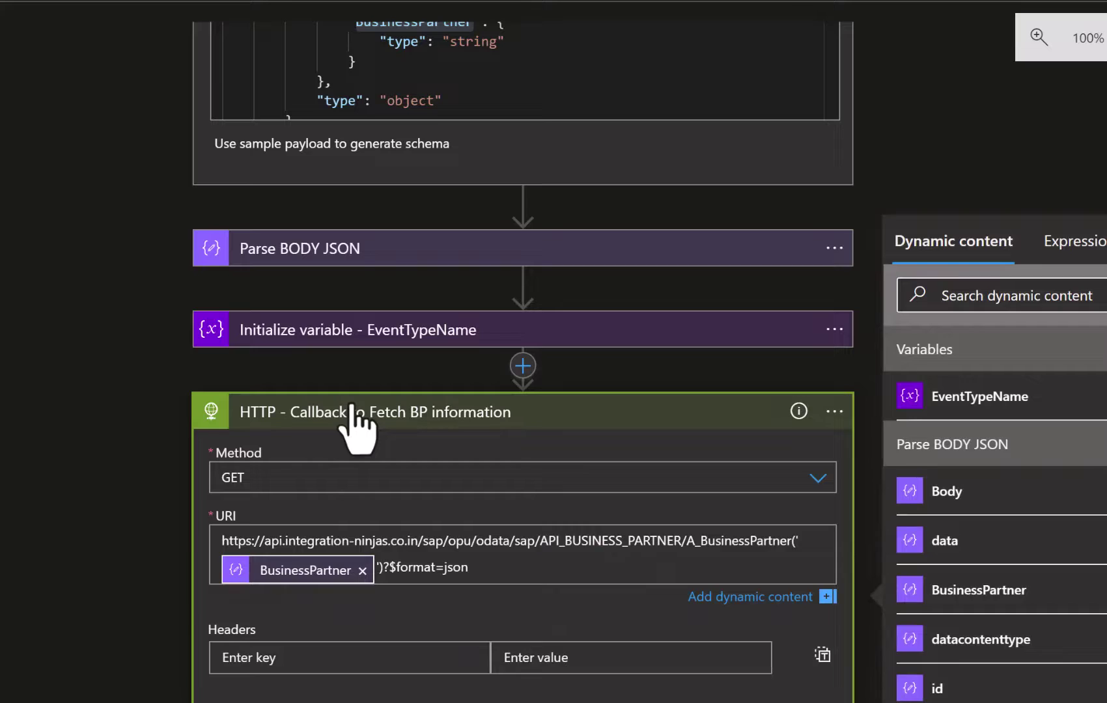
left_click(352, 416)
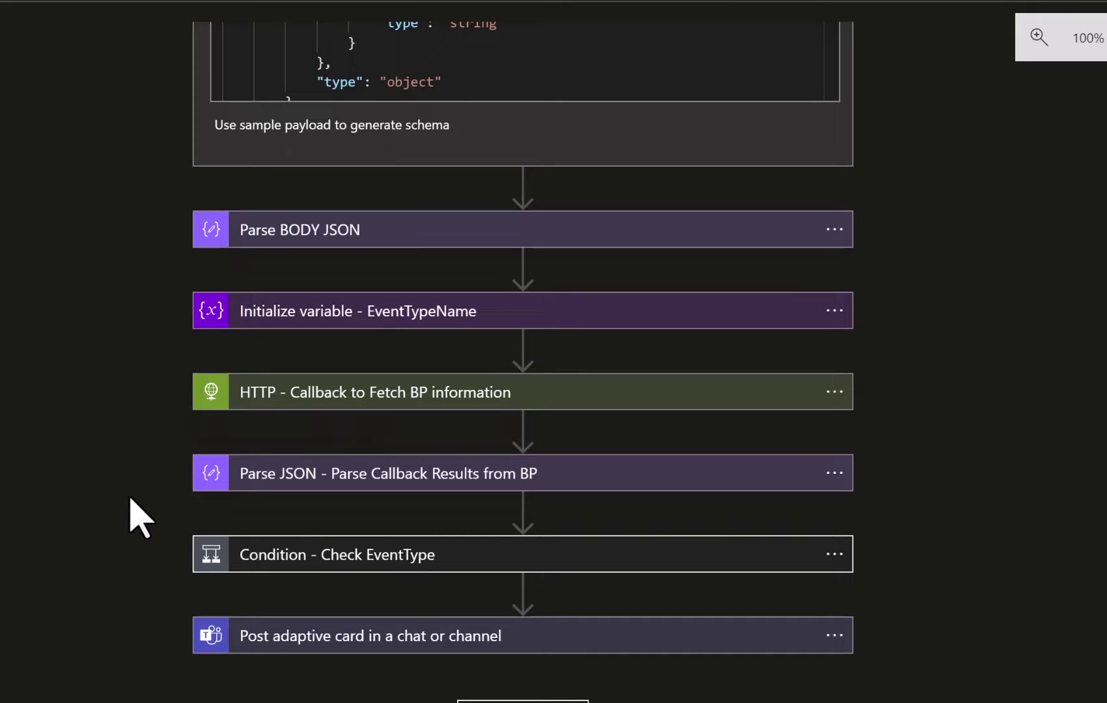
- Review the Post adaptive card JSON built from EventTypeName, BusinessPartner, FirstName and LastName
left_click(301, 645)
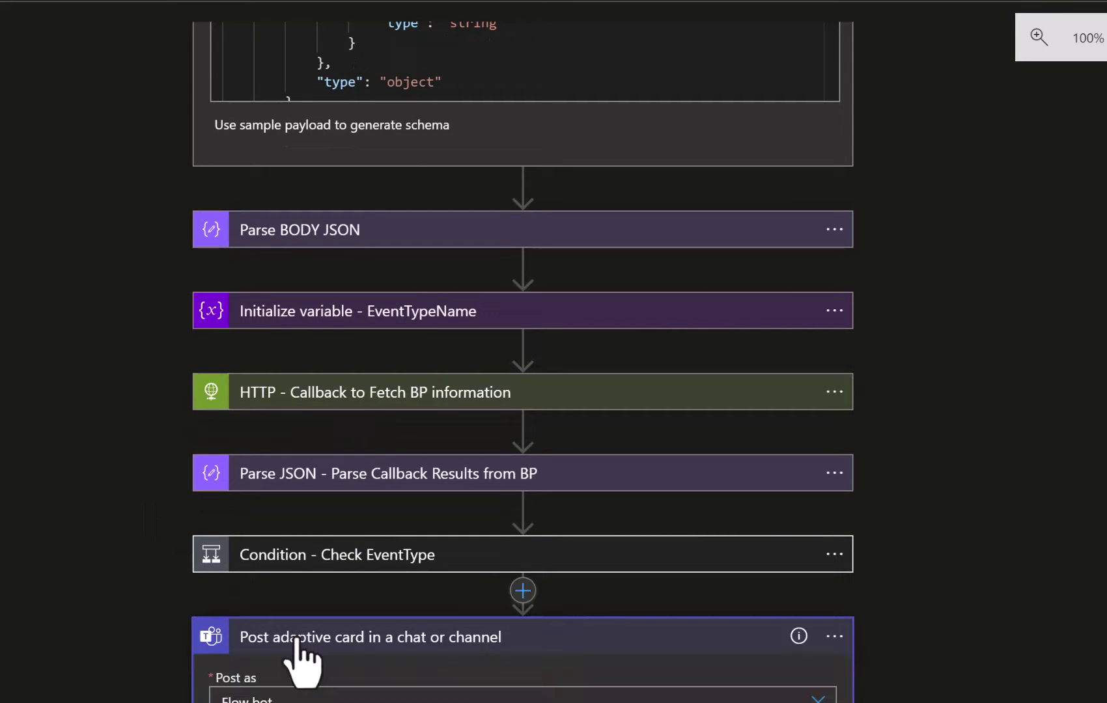
scroll(137, 605, "down", 5)
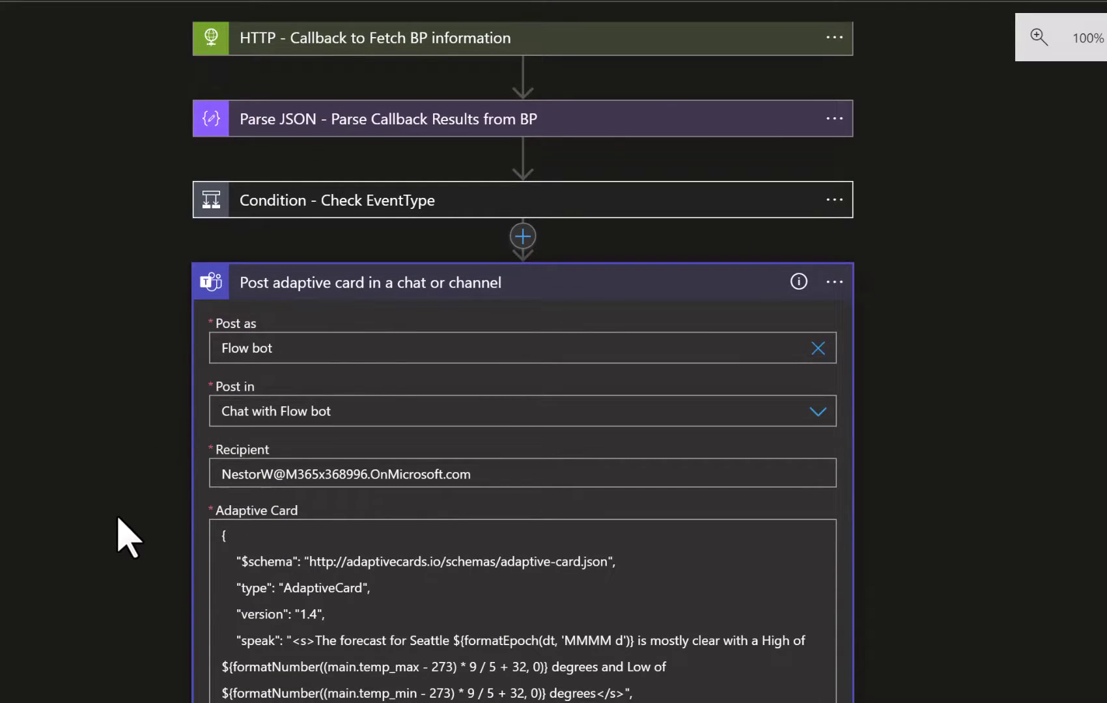
scroll(122, 526, "down", 3)
scroll(124, 537, "down", 3)
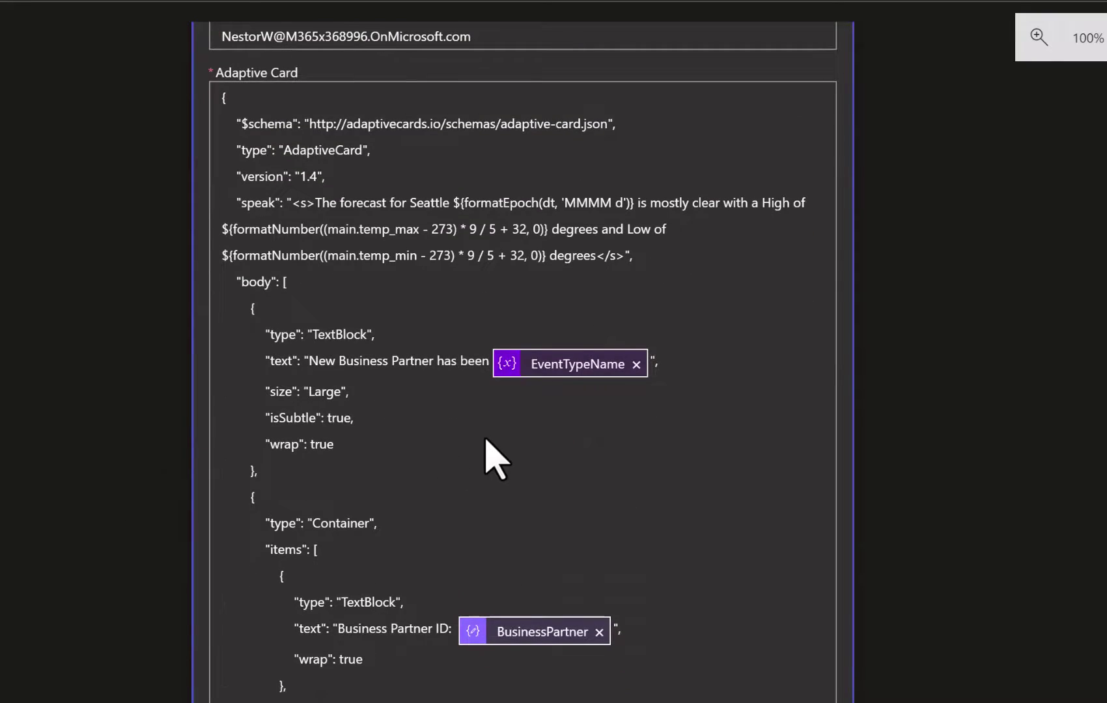
scroll(494, 459, "down", 1)
scroll(494, 457, "down", 2)
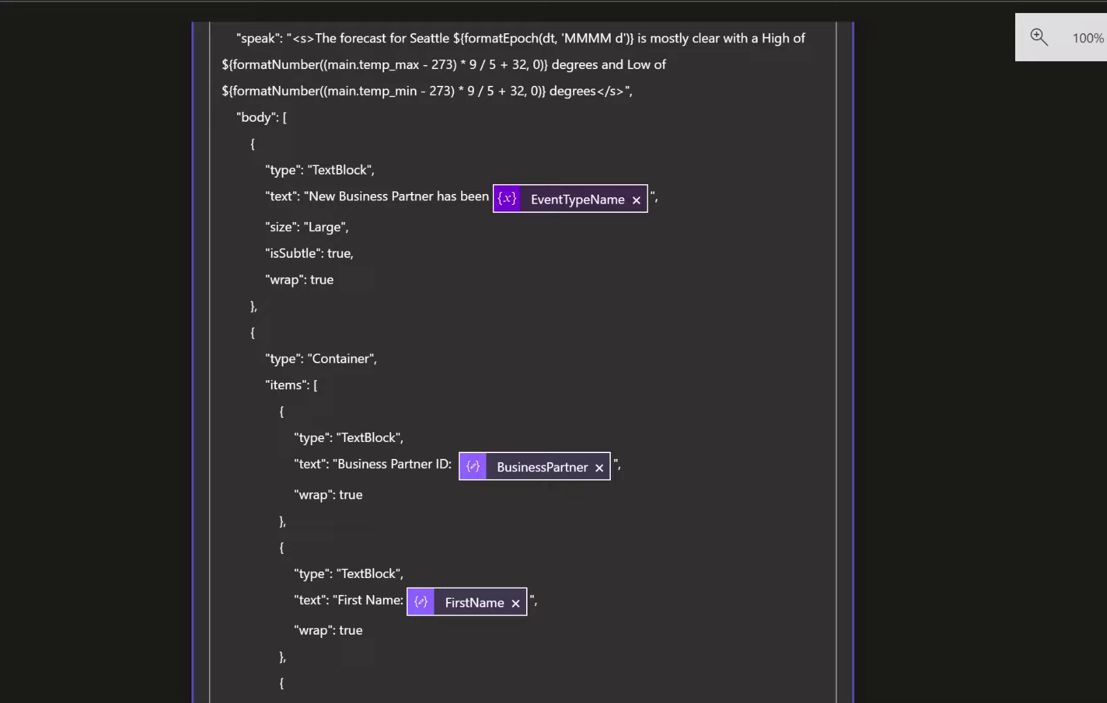
scroll(188, 686, "down", 1)
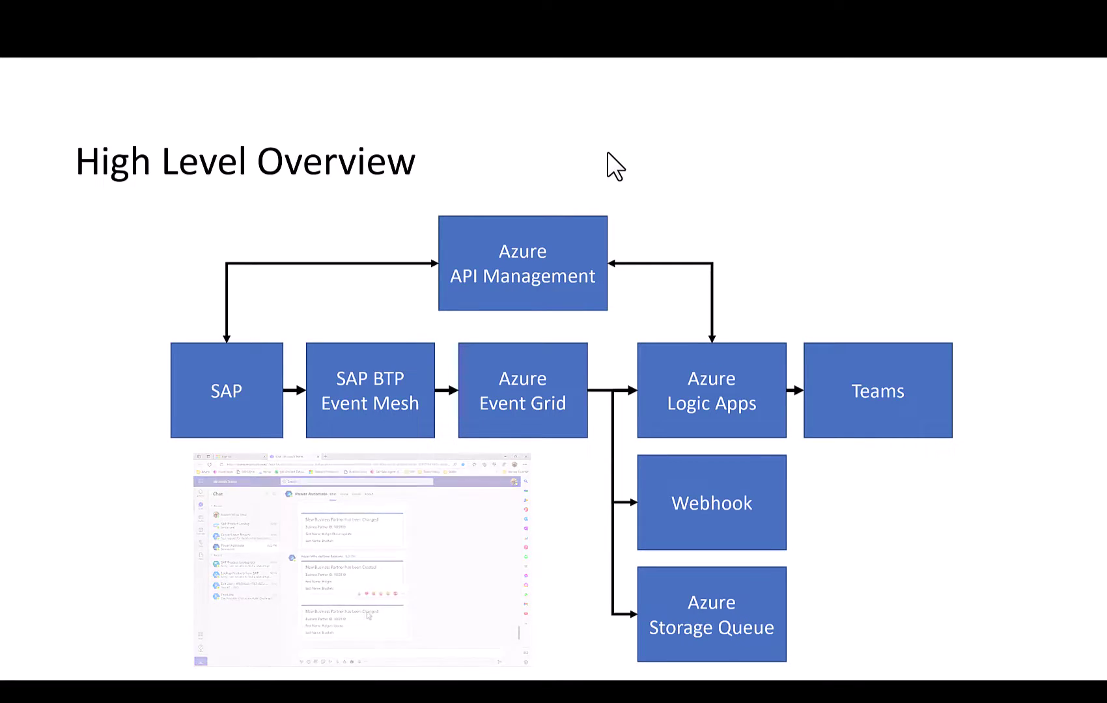
- Advance the presentation to the closing 'Thank you for watching' slide
left_click(791, 122)
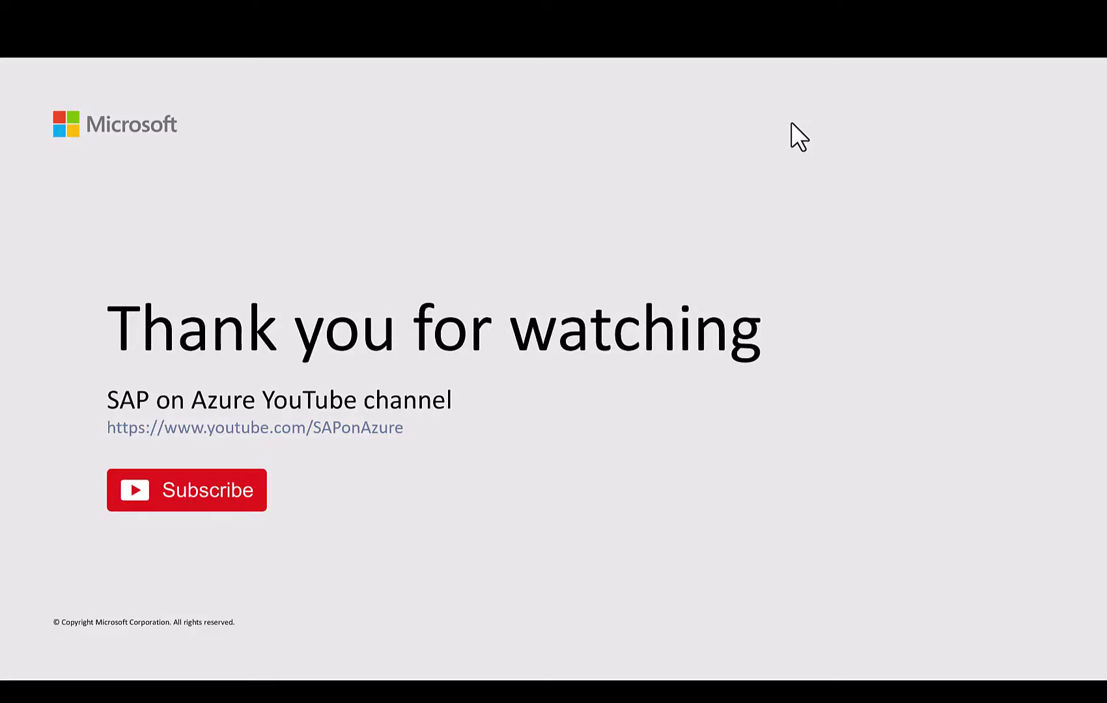